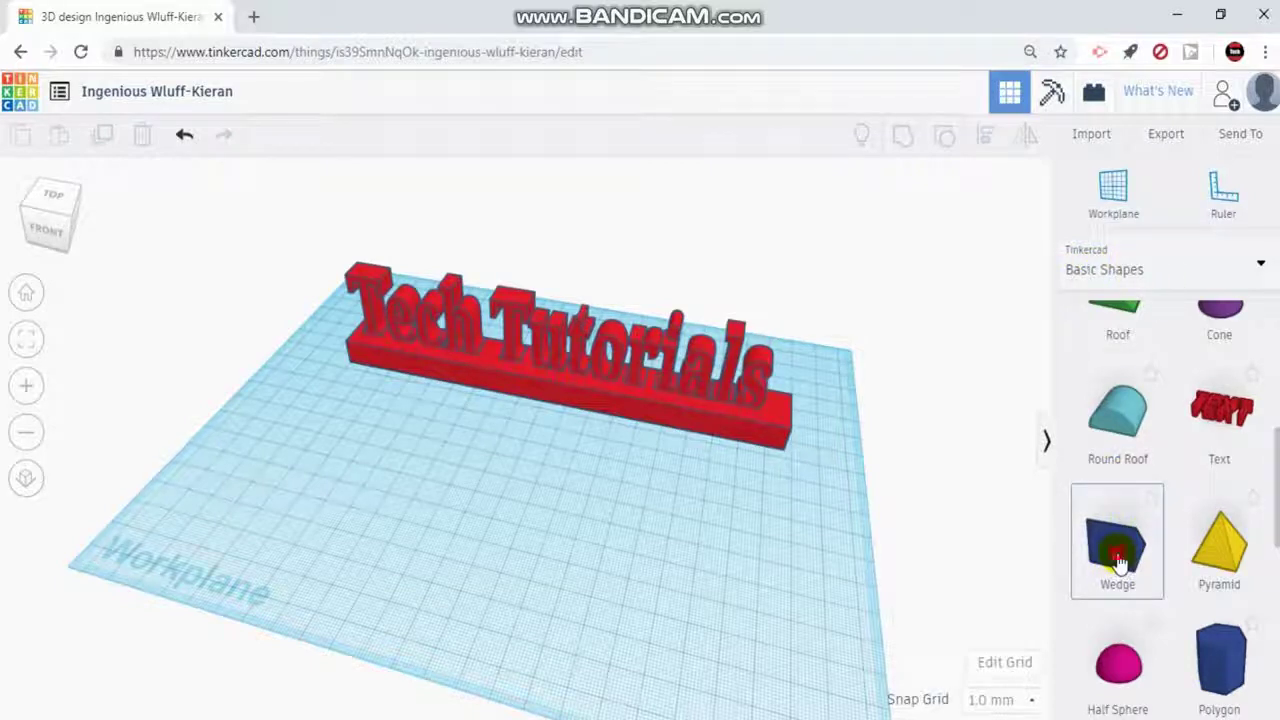
# Step: Place a Wedge shape on the workplane in front of the Tech Tutorials sign and set its length to 100 mm
pyautogui.moveTo(1118, 563); pyautogui.dragTo(427, 470)
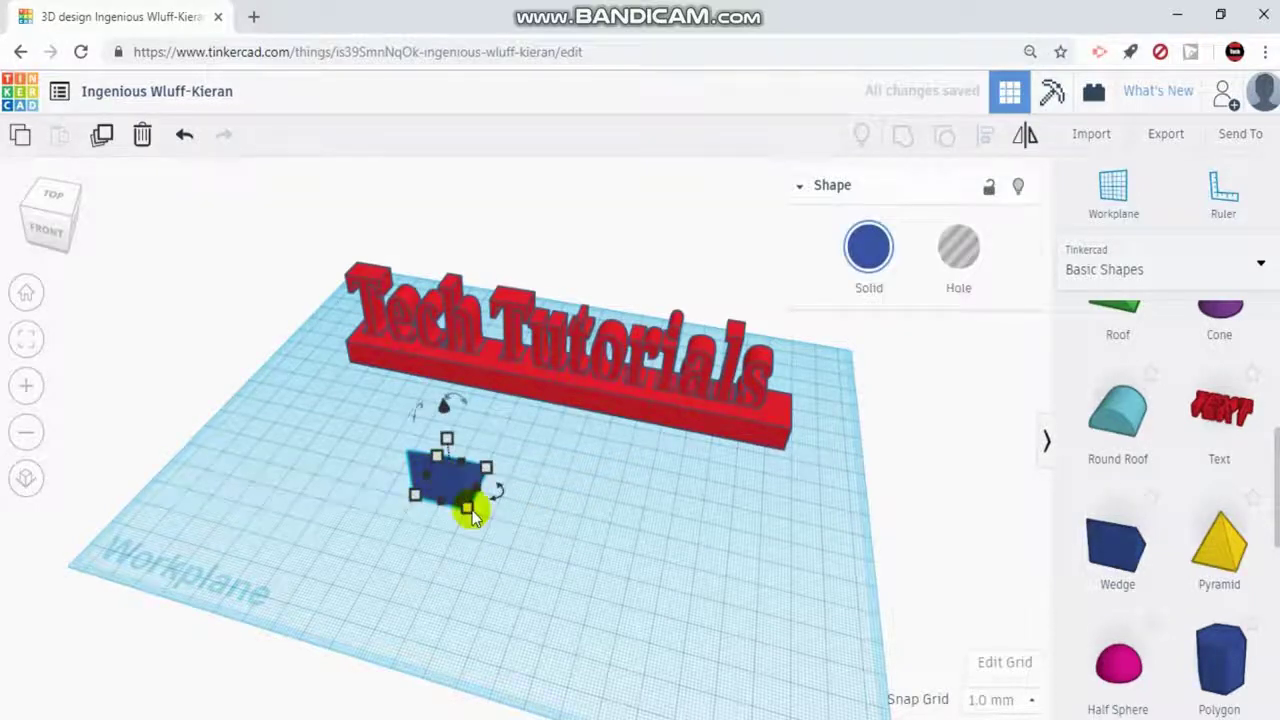
pyautogui.moveTo(468, 512)
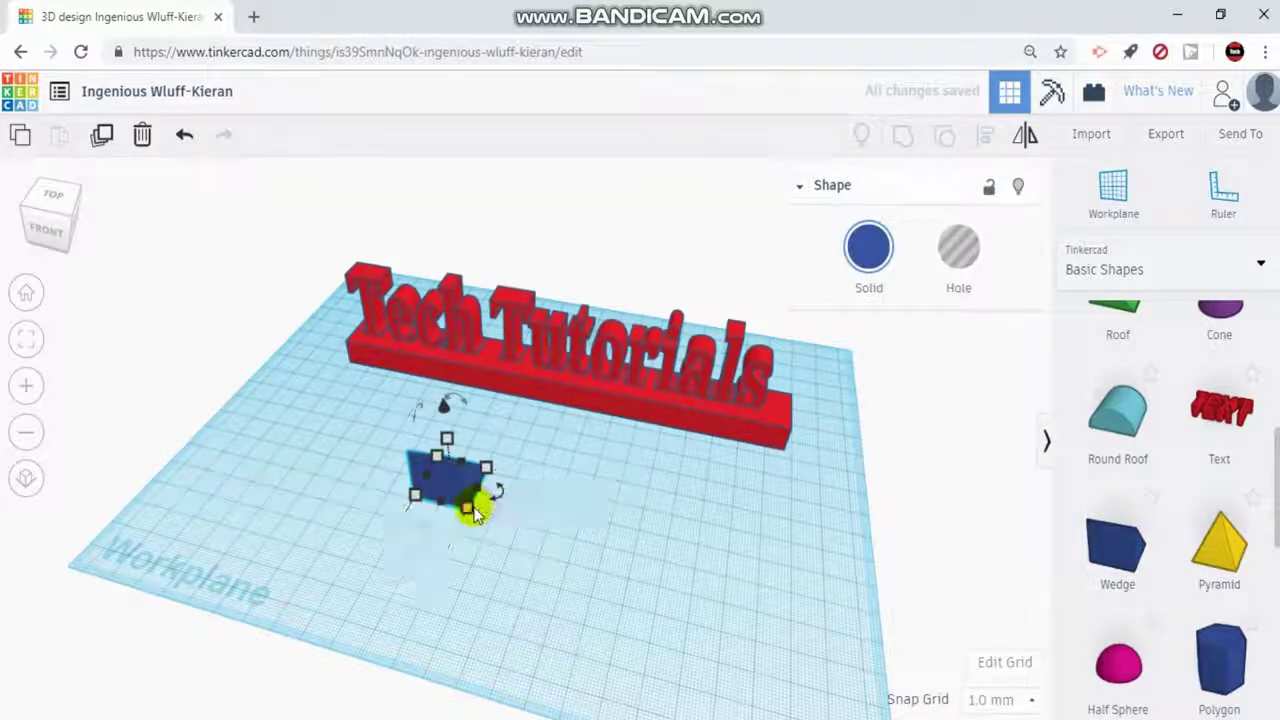
pyautogui.click(410, 576)
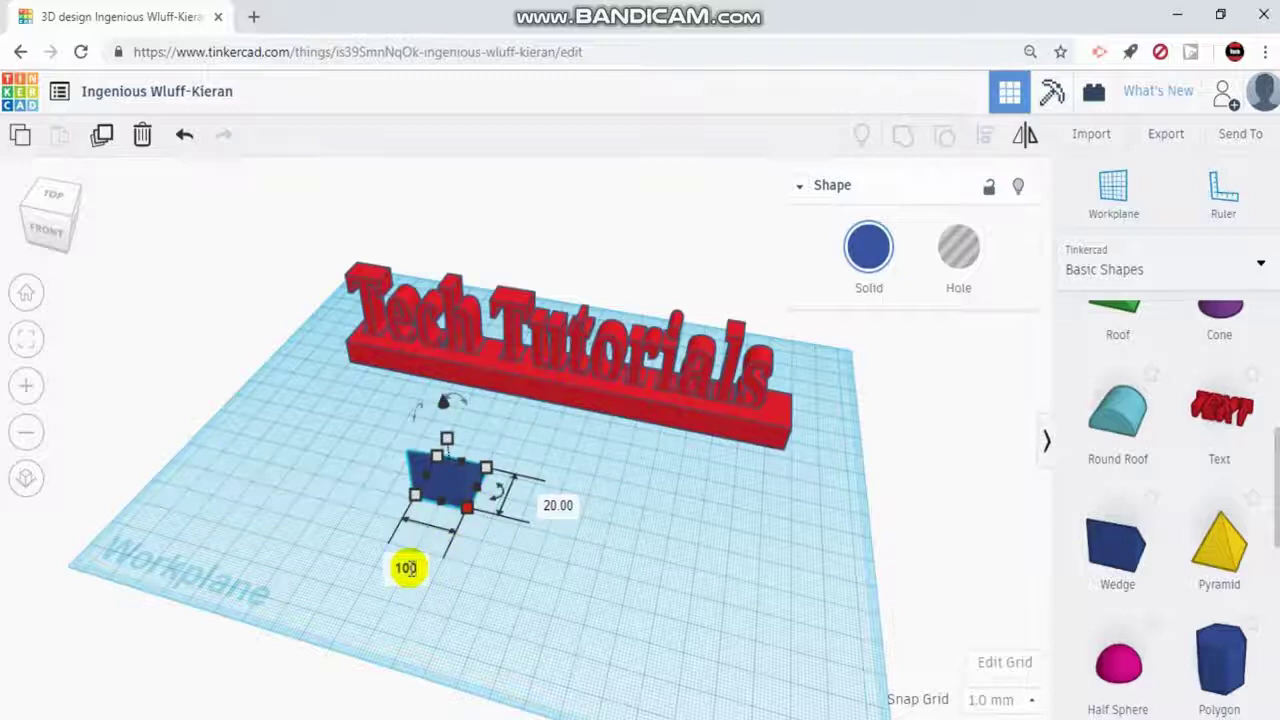
pyautogui.press('Return')
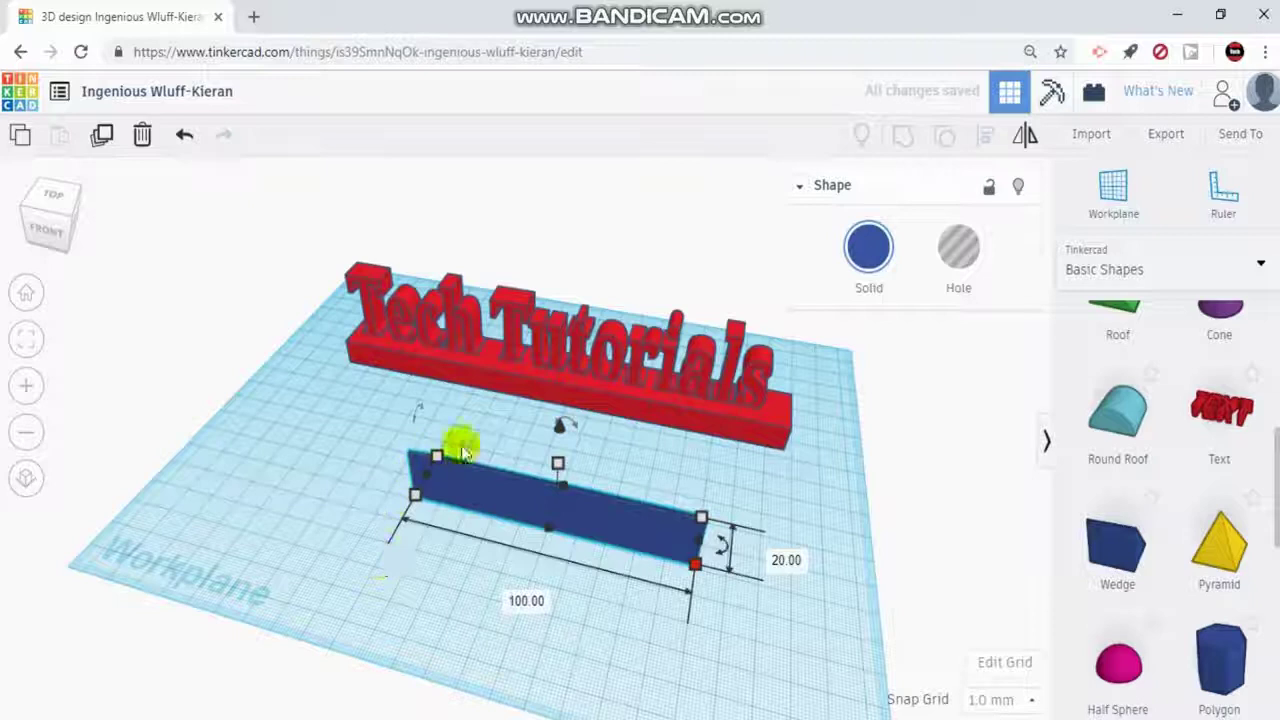
# Step: Turn the wedge around about its vertical axis so its sloped face points to the front
pyautogui.moveTo(725, 548)
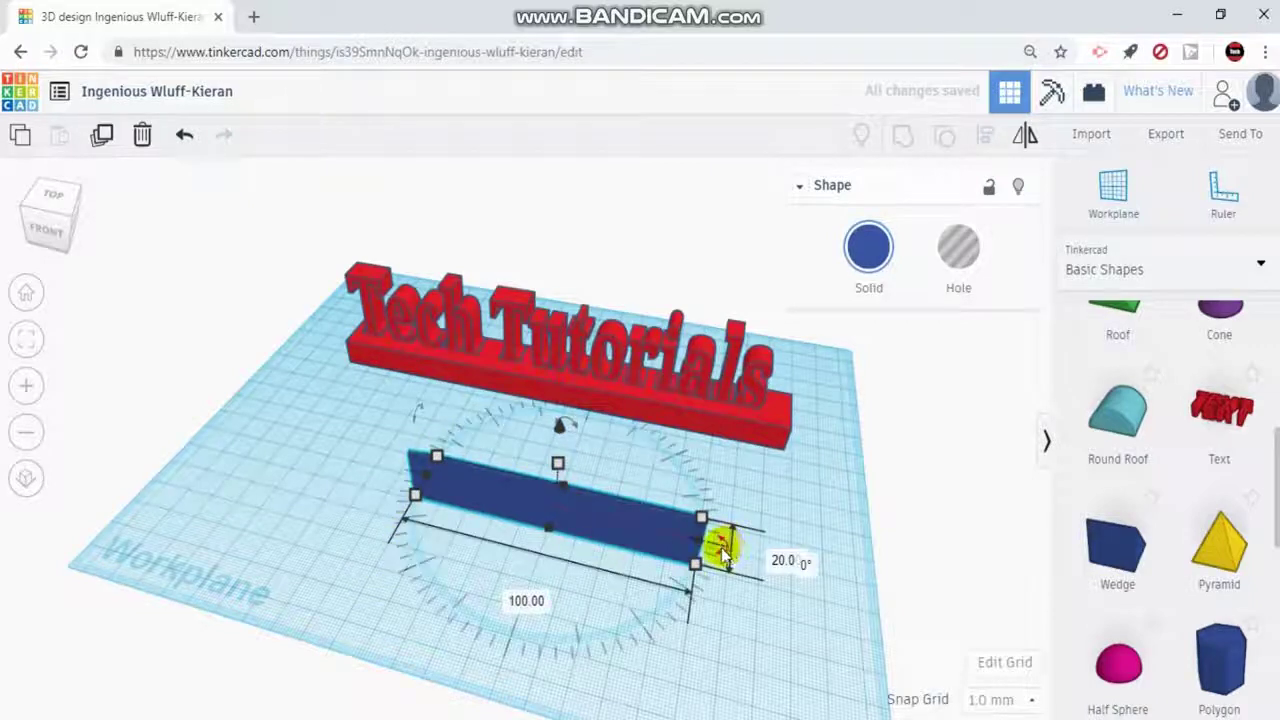
pyautogui.moveTo(725, 548); pyautogui.dragTo(431, 484)
pyautogui.click(817, 591)
pyautogui.moveTo(817, 591); pyautogui.dragTo(440, 490, button='right')
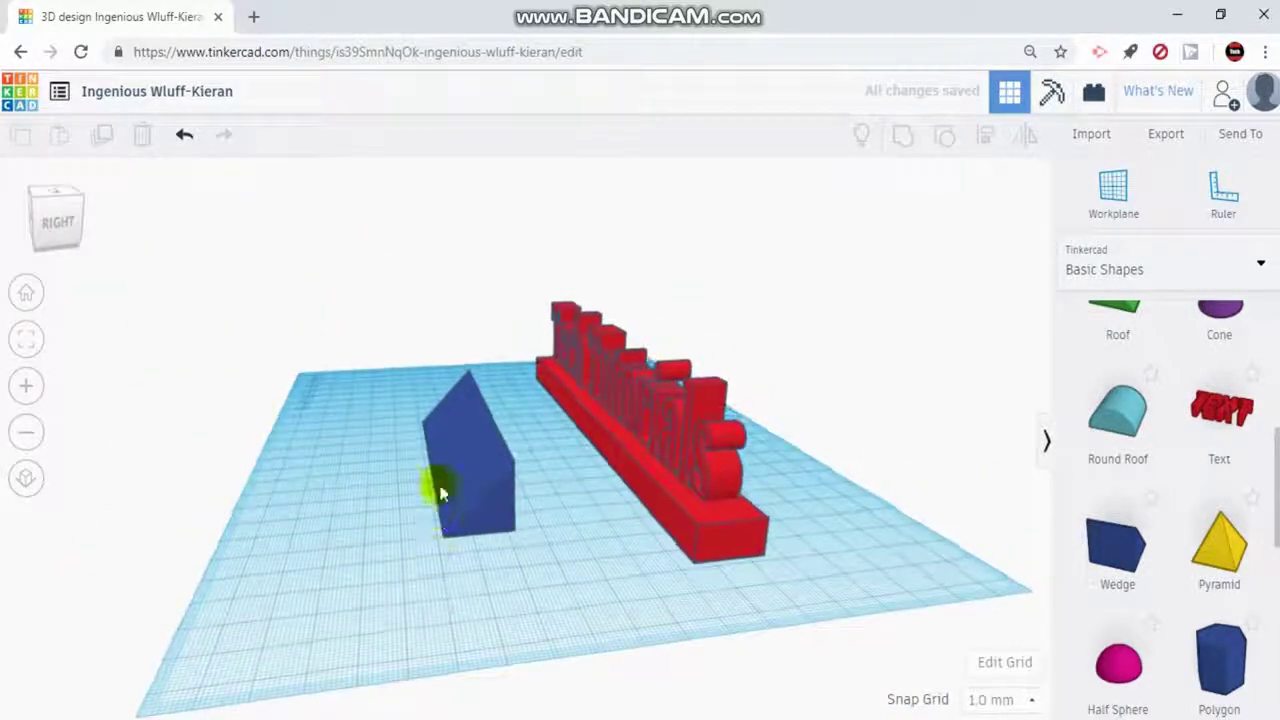
pyautogui.moveTo(528, 570); pyautogui.dragTo(588, 482, button='right')
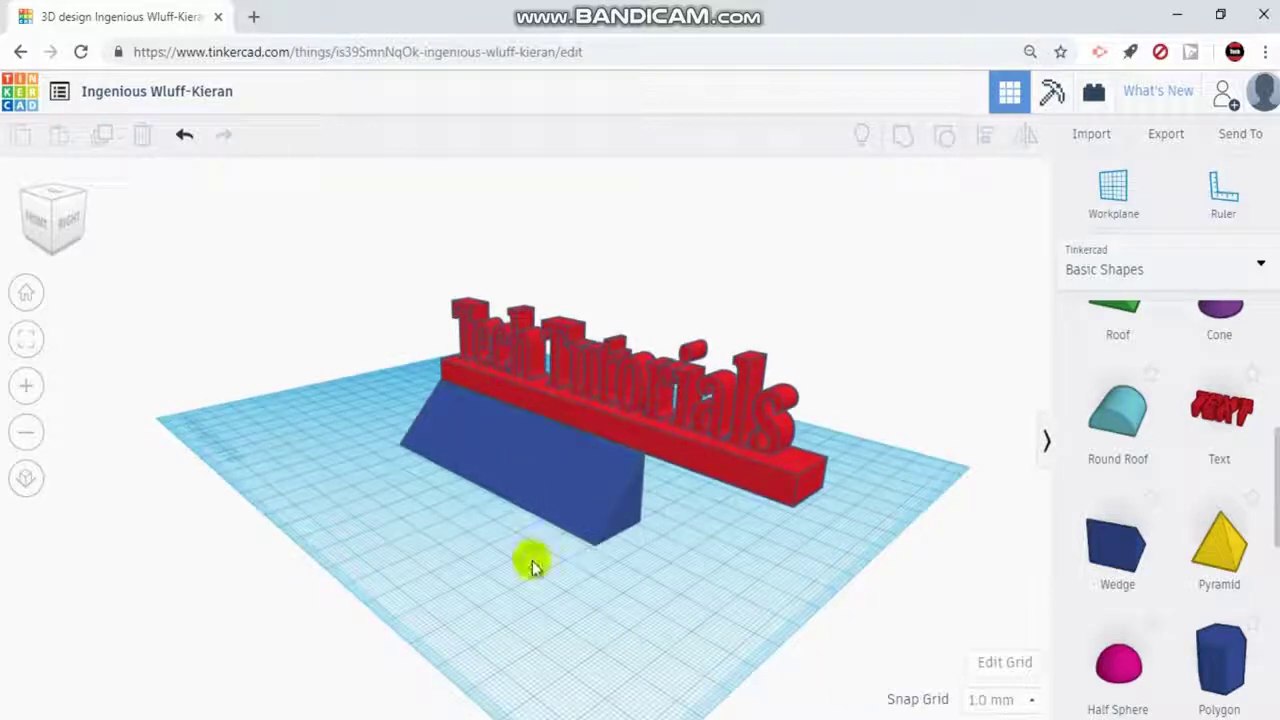
pyautogui.moveTo(534, 566); pyautogui.dragTo(687, 577, button='right')
# Step: Place a Text shape from the Text and numbers library in front of the wedge, reading "Quick Tech Tutorials"
pyautogui.click(1226, 250)
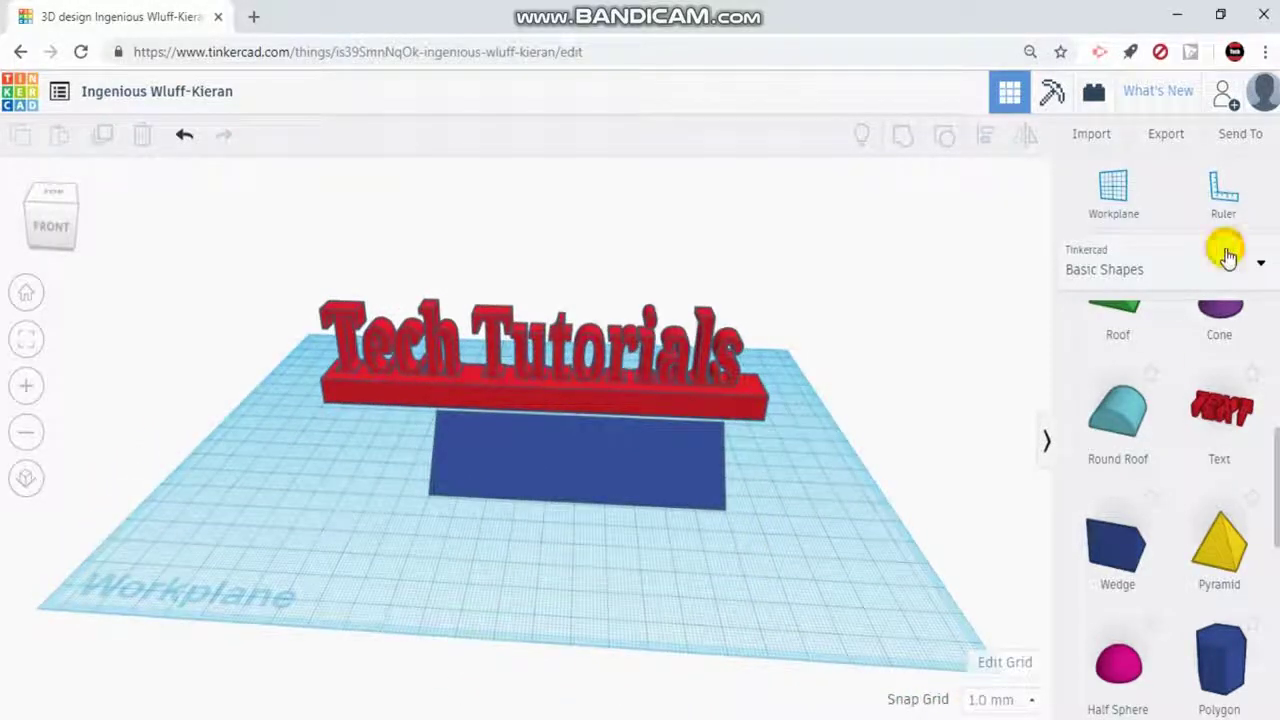
pyautogui.click(1146, 356)
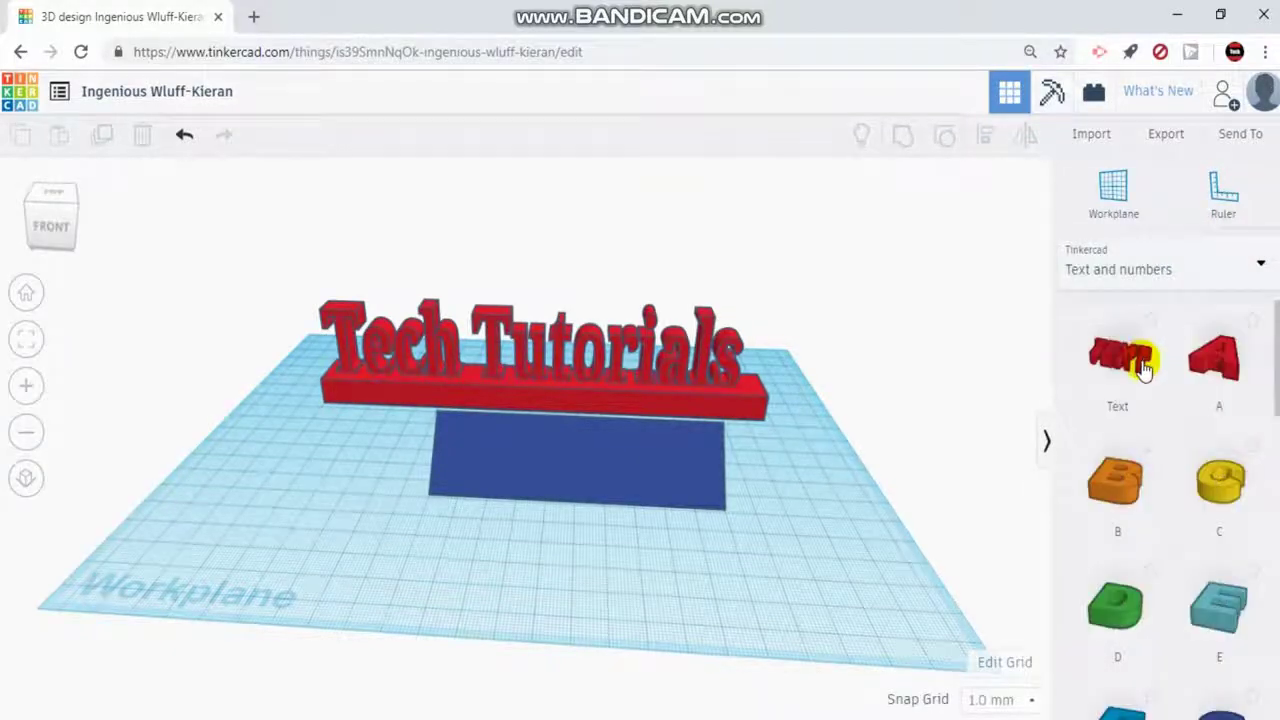
pyautogui.click(1128, 372)
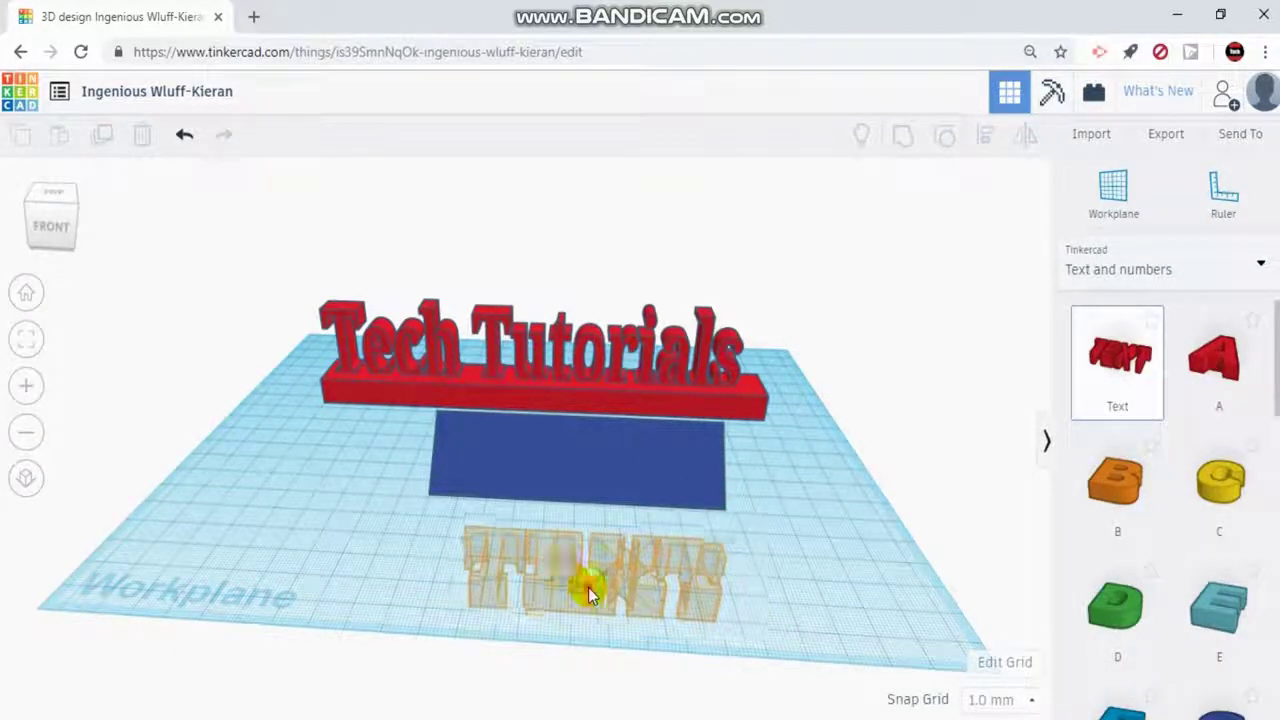
pyautogui.click(588, 594)
pyautogui.click(958, 345)
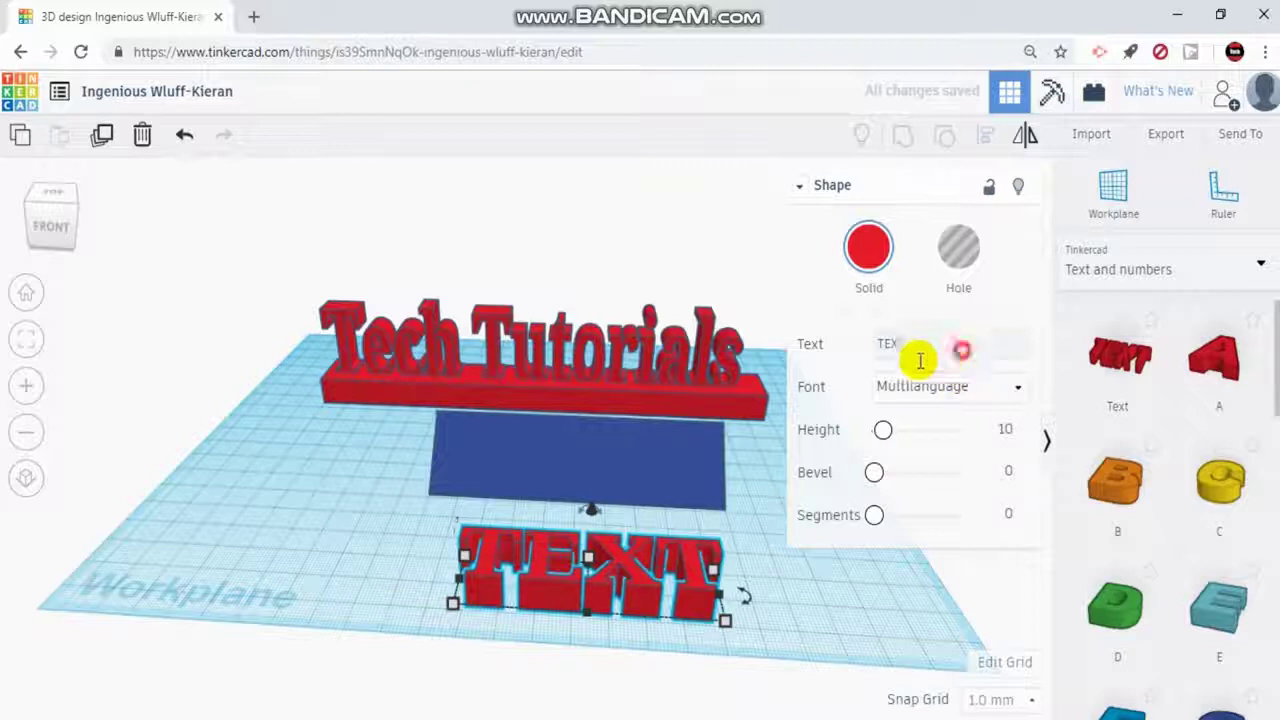
pyautogui.write('Qui')
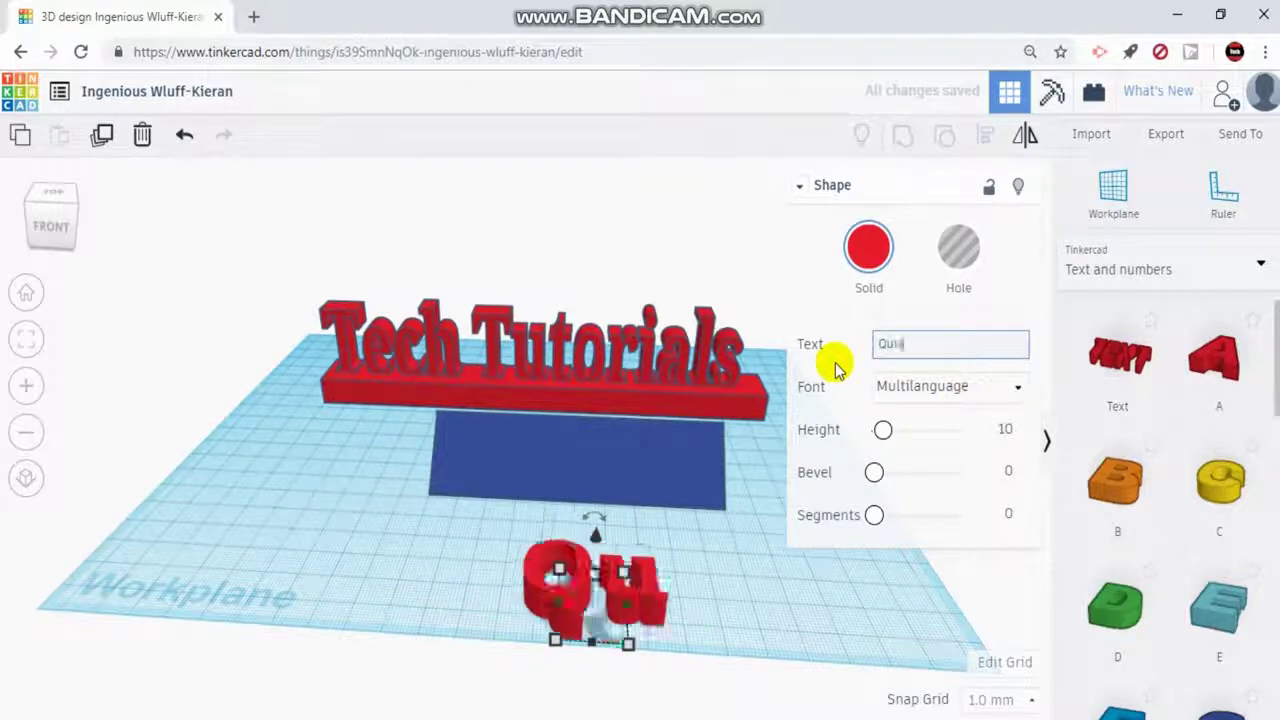
pyautogui.write('ck Tech Tutorials')
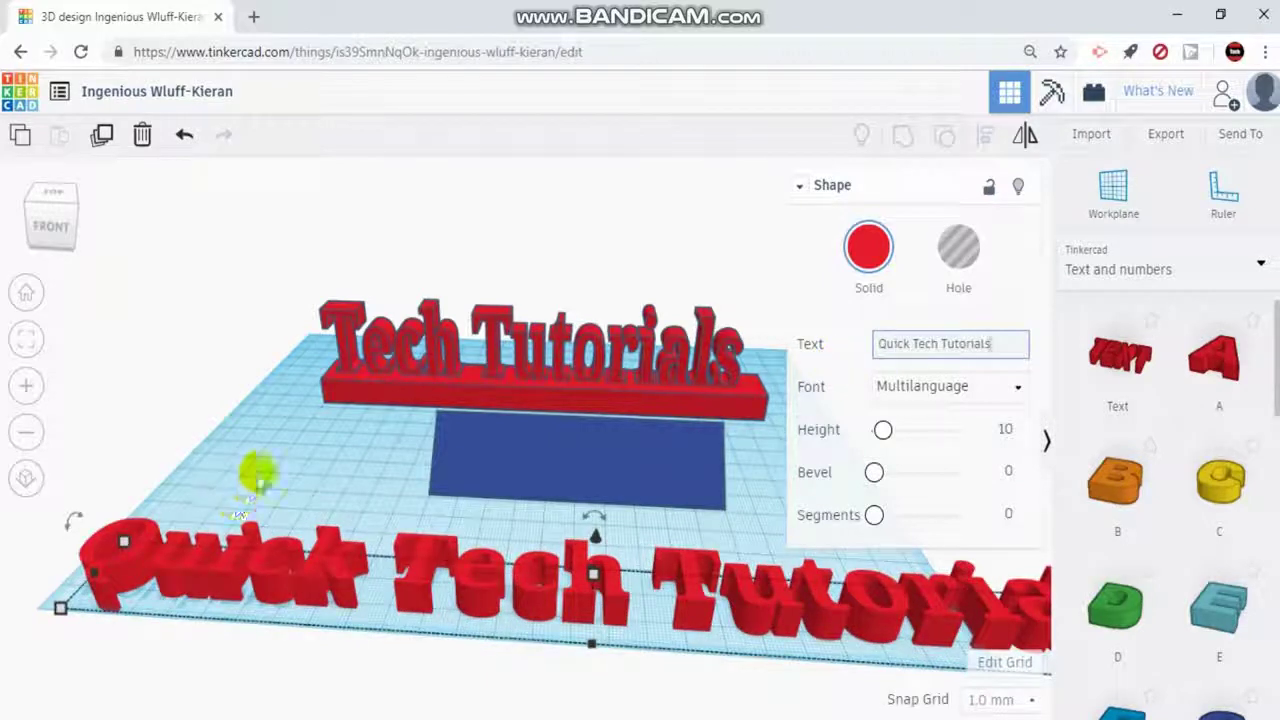
# Step: Resize the Quick Tech Tutorials text to 90 mm long and 10 mm deep
pyautogui.click(316, 452)
pyautogui.scroll(-6, 314, 445)
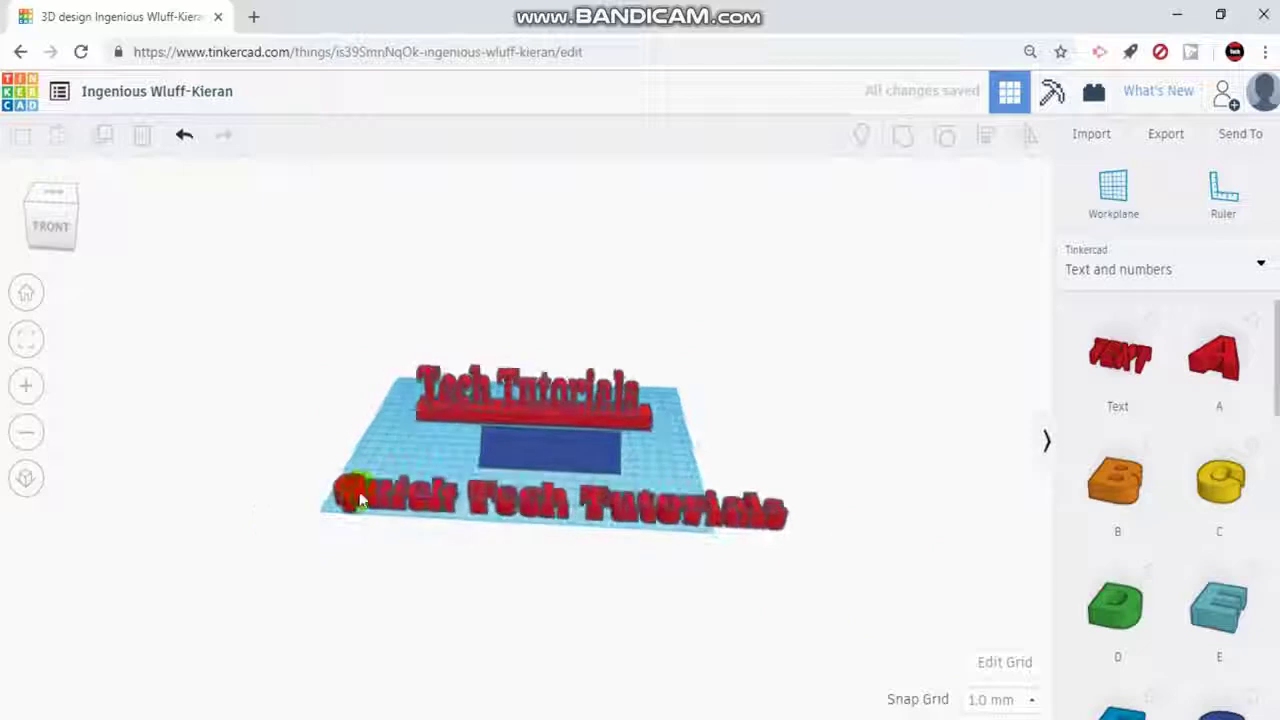
pyautogui.click(343, 492)
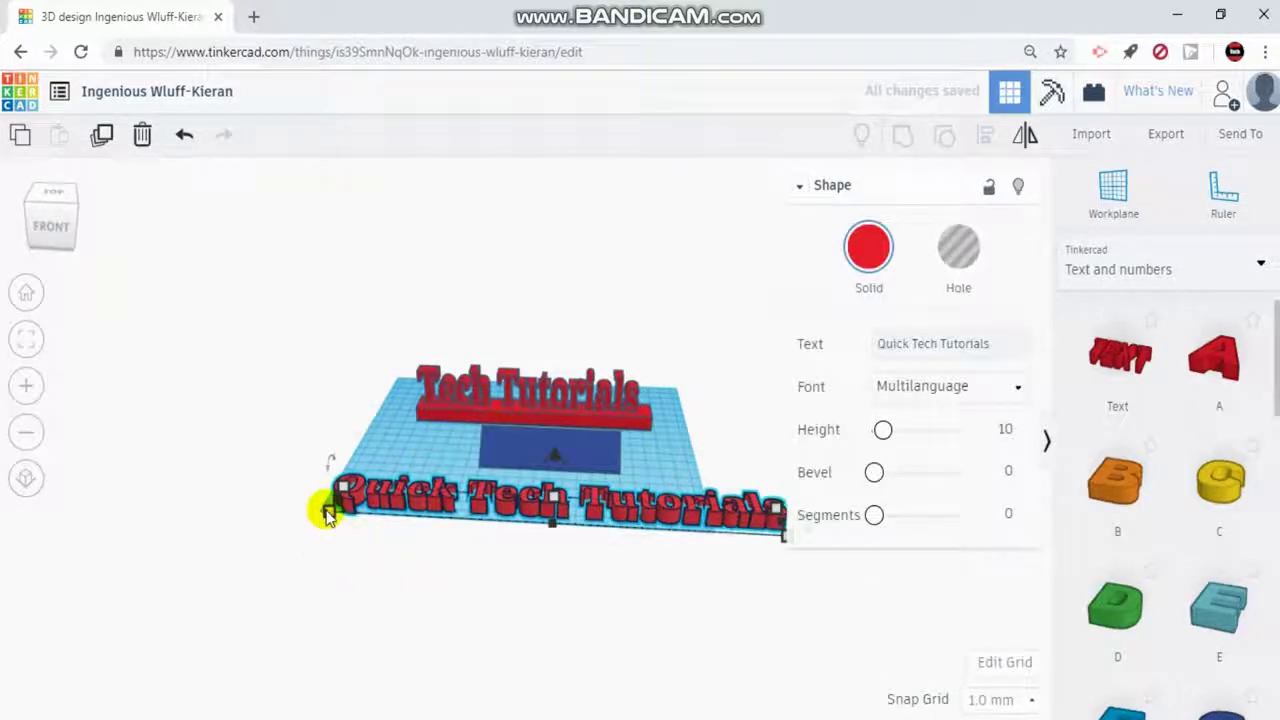
pyautogui.click(329, 512)
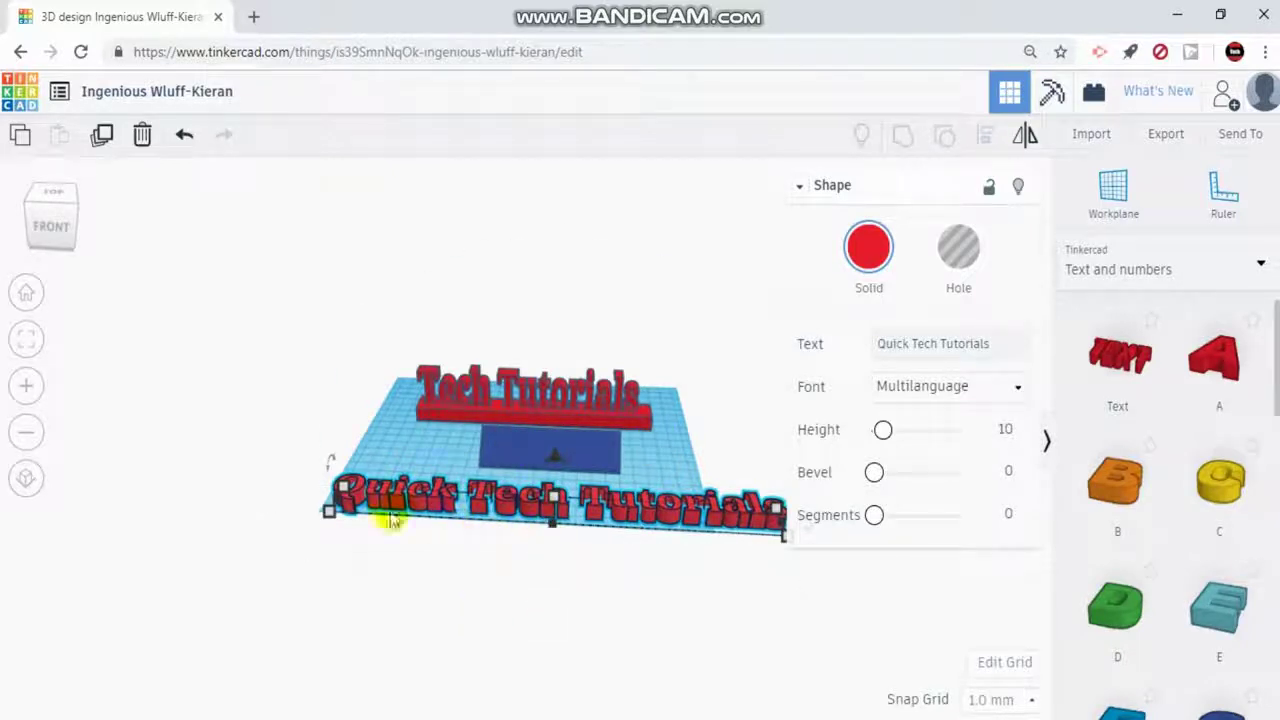
pyautogui.moveTo(334, 515)
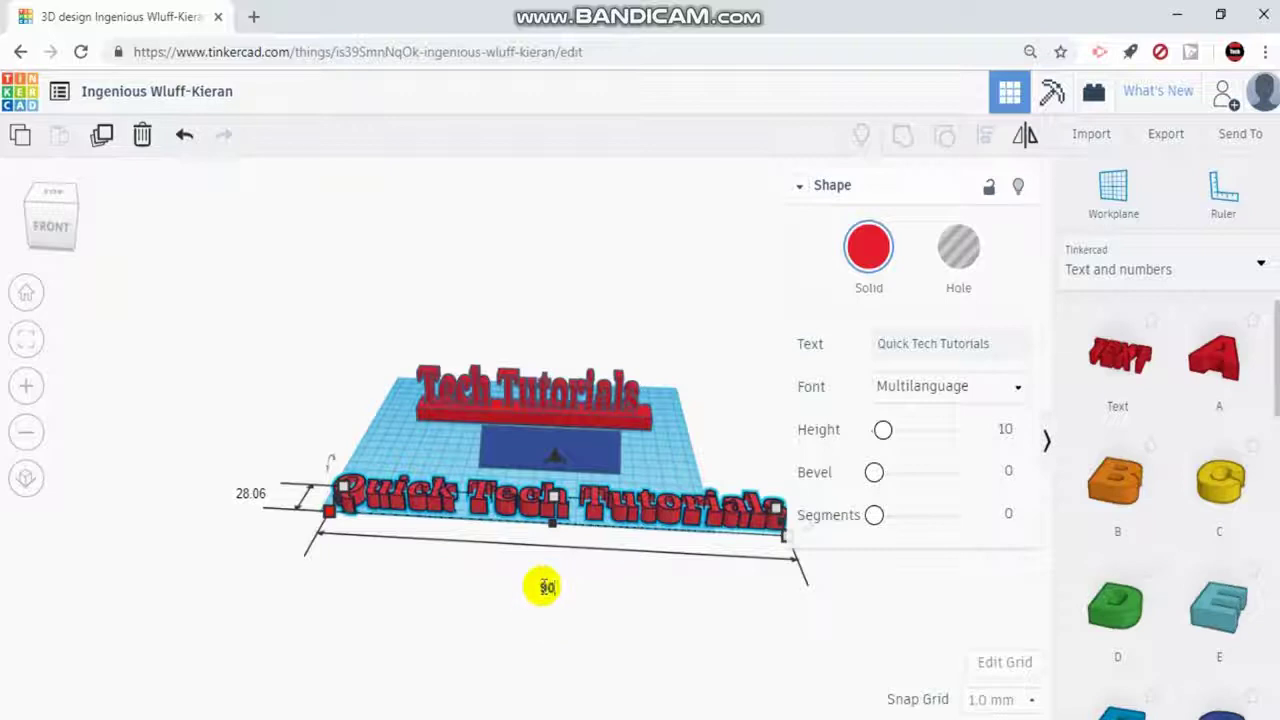
pyautogui.click(545, 587)
pyautogui.write('90')
pyautogui.press('Return')
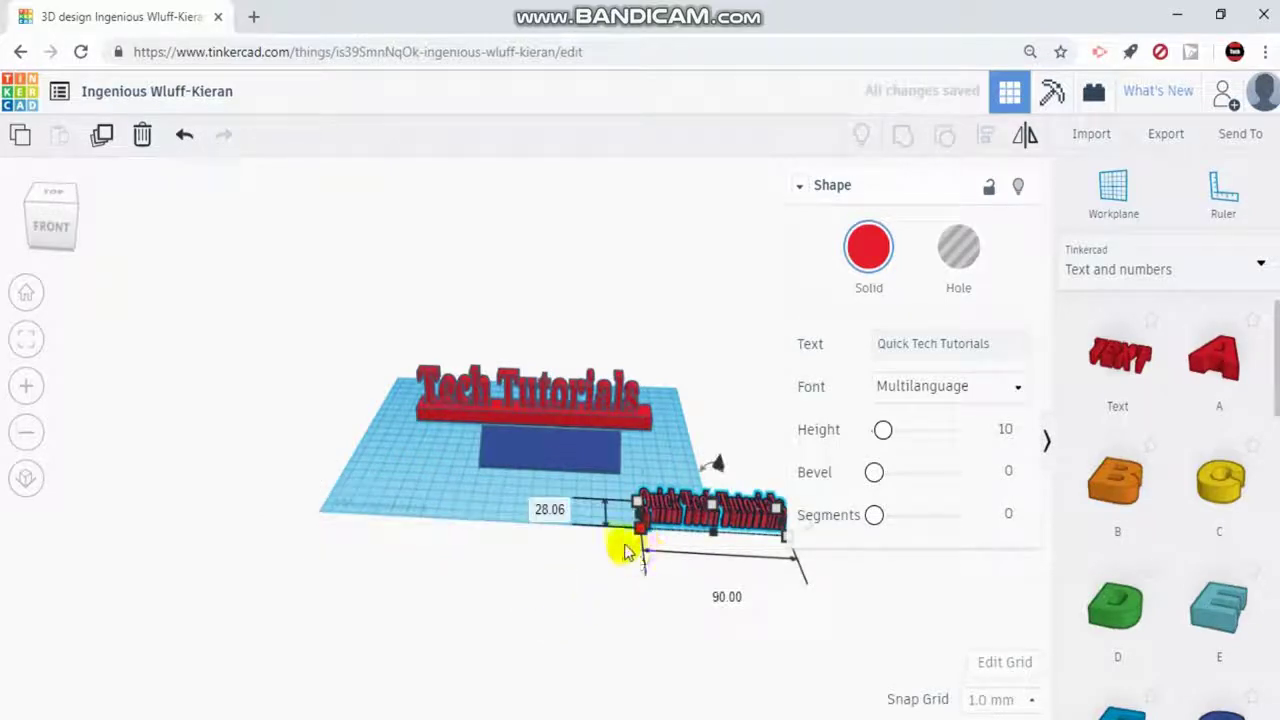
pyautogui.click(547, 508)
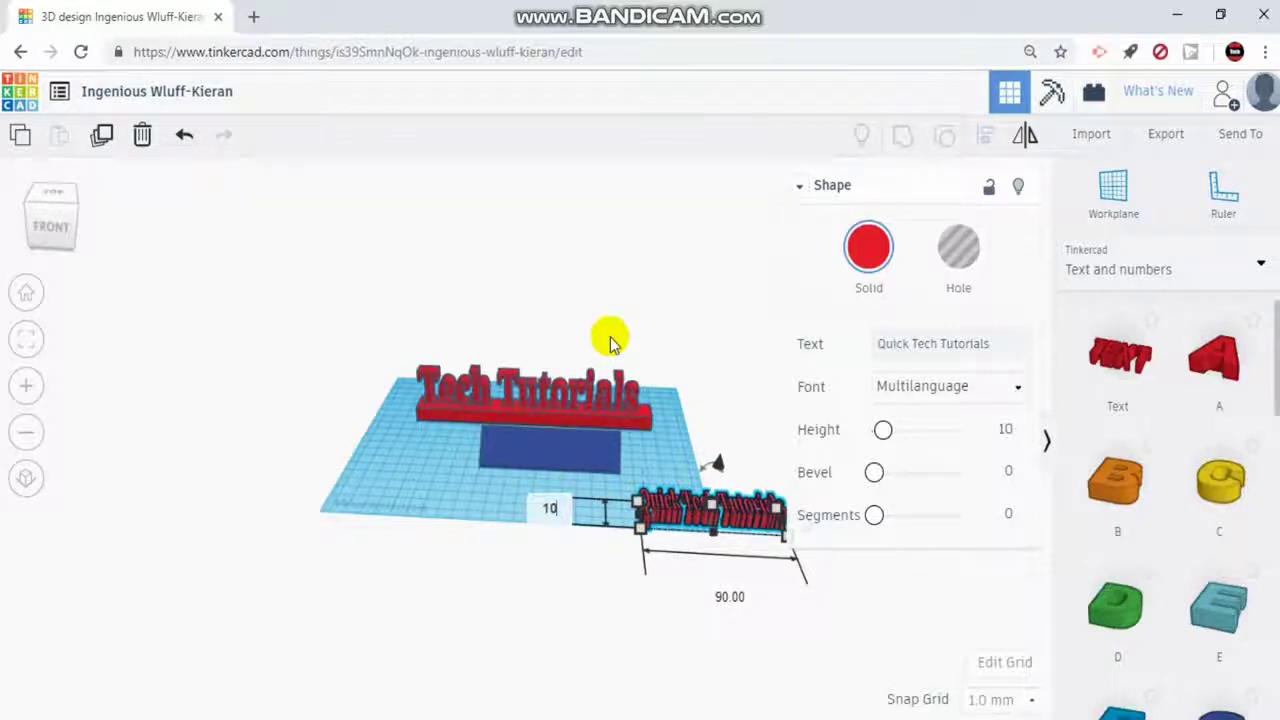
pyautogui.write('10')
pyautogui.press('Return')
# Step: Move the resized text directly in front of the wedge and collapse its shape properties
pyautogui.scroll(3, 730, 639)
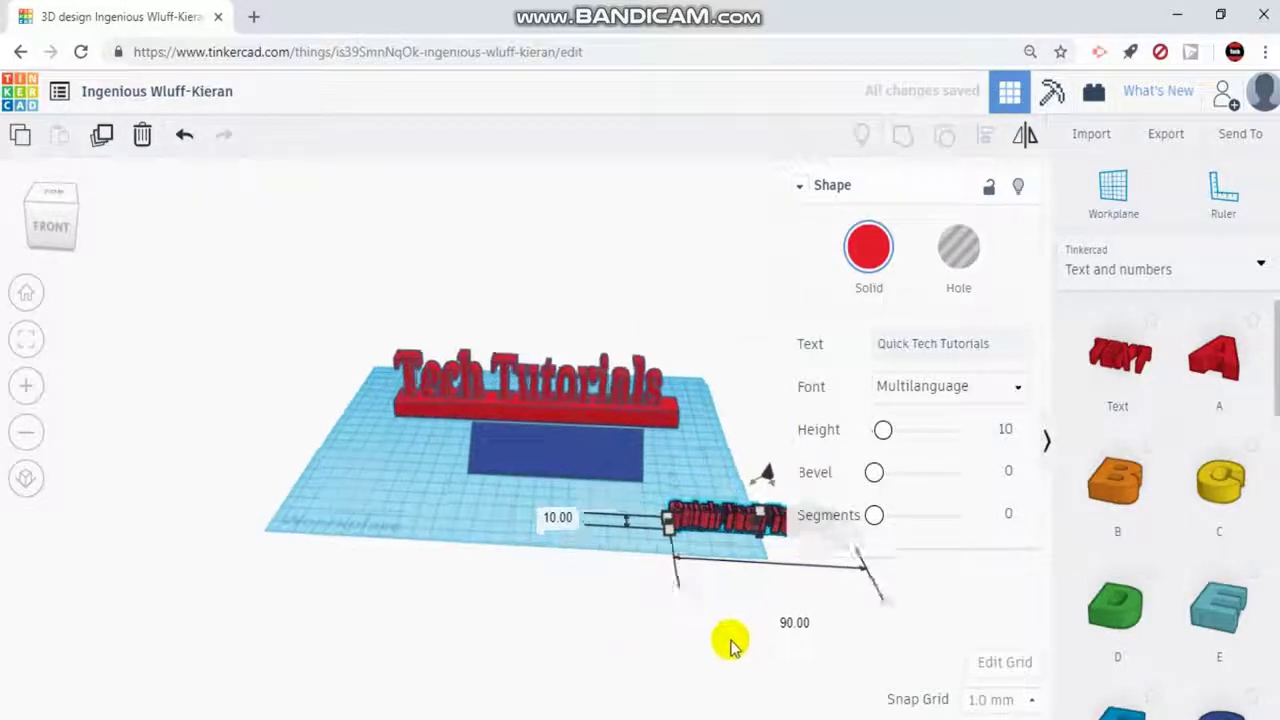
pyautogui.click(722, 655)
pyautogui.click(735, 612)
pyautogui.moveTo(731, 545); pyautogui.dragTo(482, 517)
pyautogui.scroll(2, 514, 557)
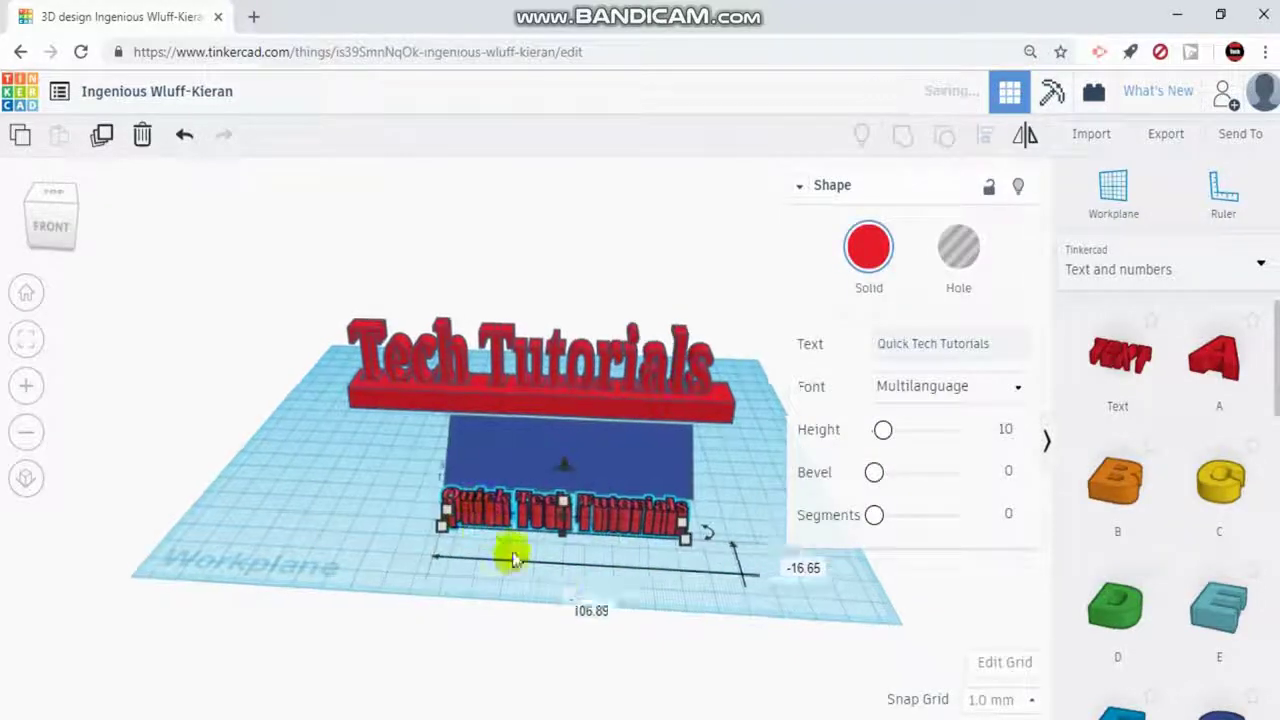
pyautogui.click(800, 186)
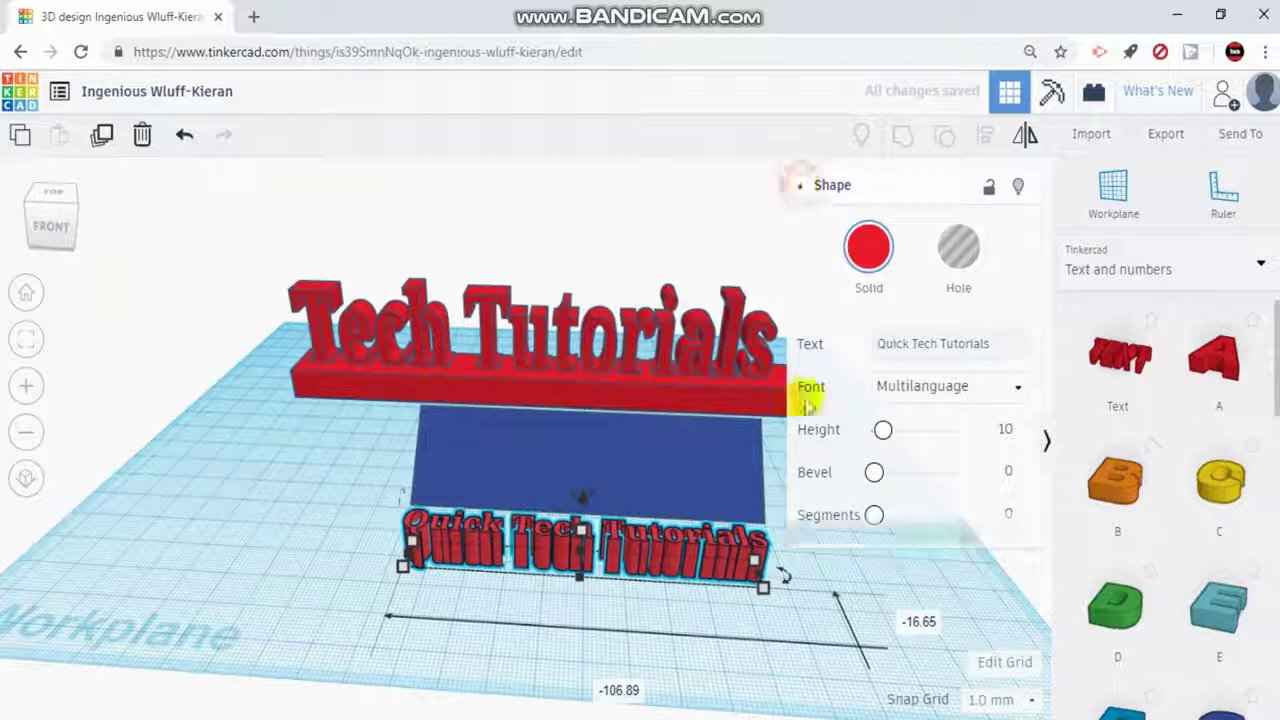
# Step: Tilt the Quick Tech Tutorials text 45° about its long axis to match the wedge's slope
pyautogui.moveTo(866, 517); pyautogui.dragTo(374, 559, button='right')
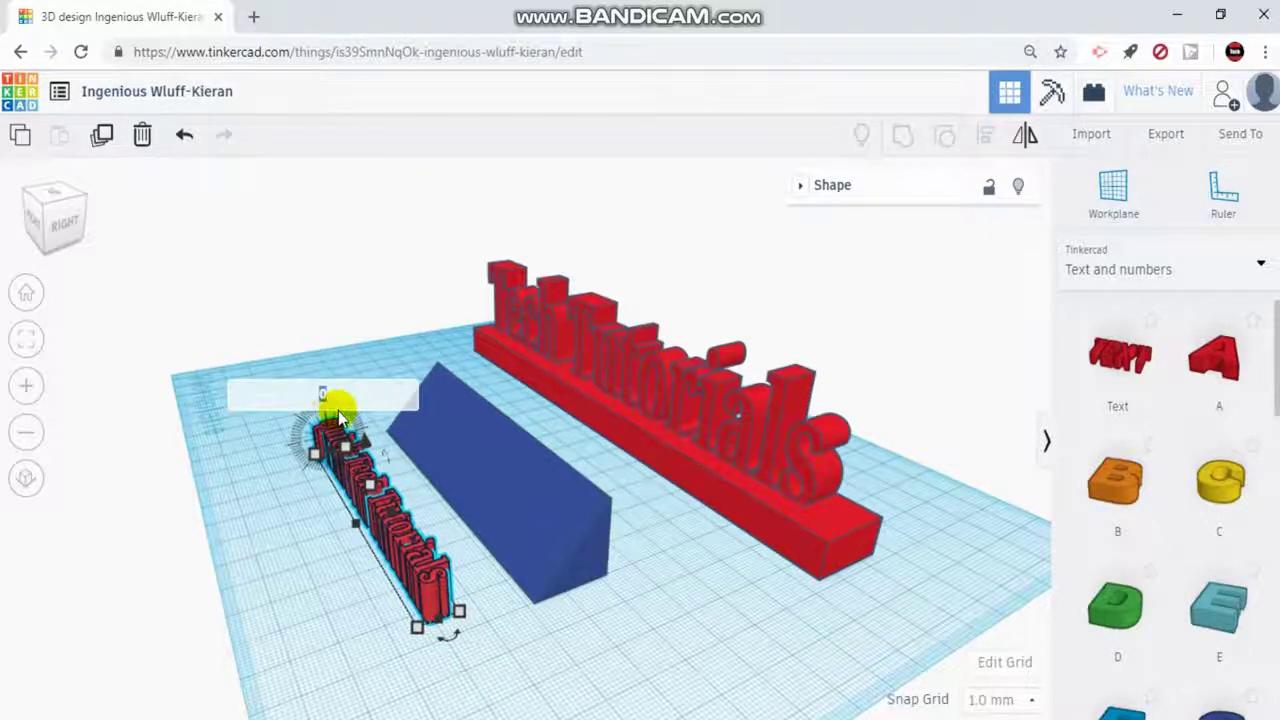
pyautogui.press('Return')
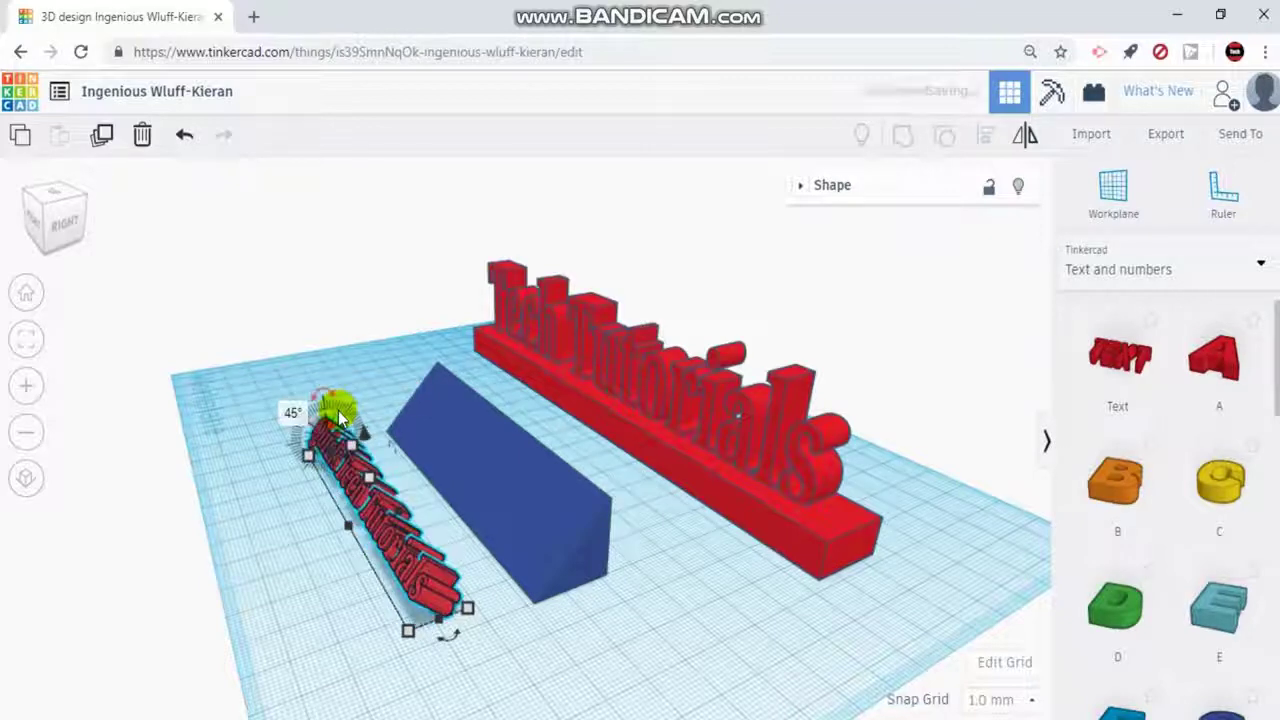
pyautogui.click(540, 634)
# Step: Raise the tilted text 4 mm above the workplane and move it back onto the wedge's sloped face
pyautogui.moveTo(540, 634); pyautogui.dragTo(350, 471, button='right')
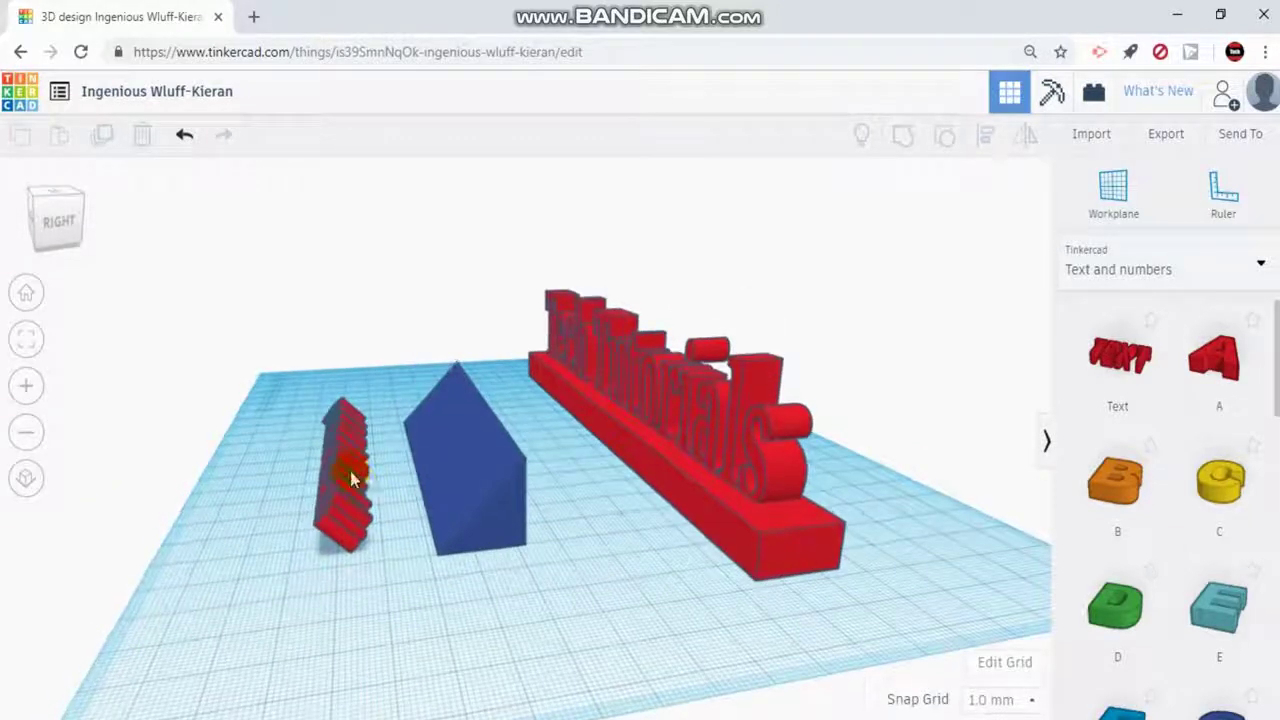
pyautogui.click(350, 471)
pyautogui.moveTo(336, 387); pyautogui.dragTo(339, 360)
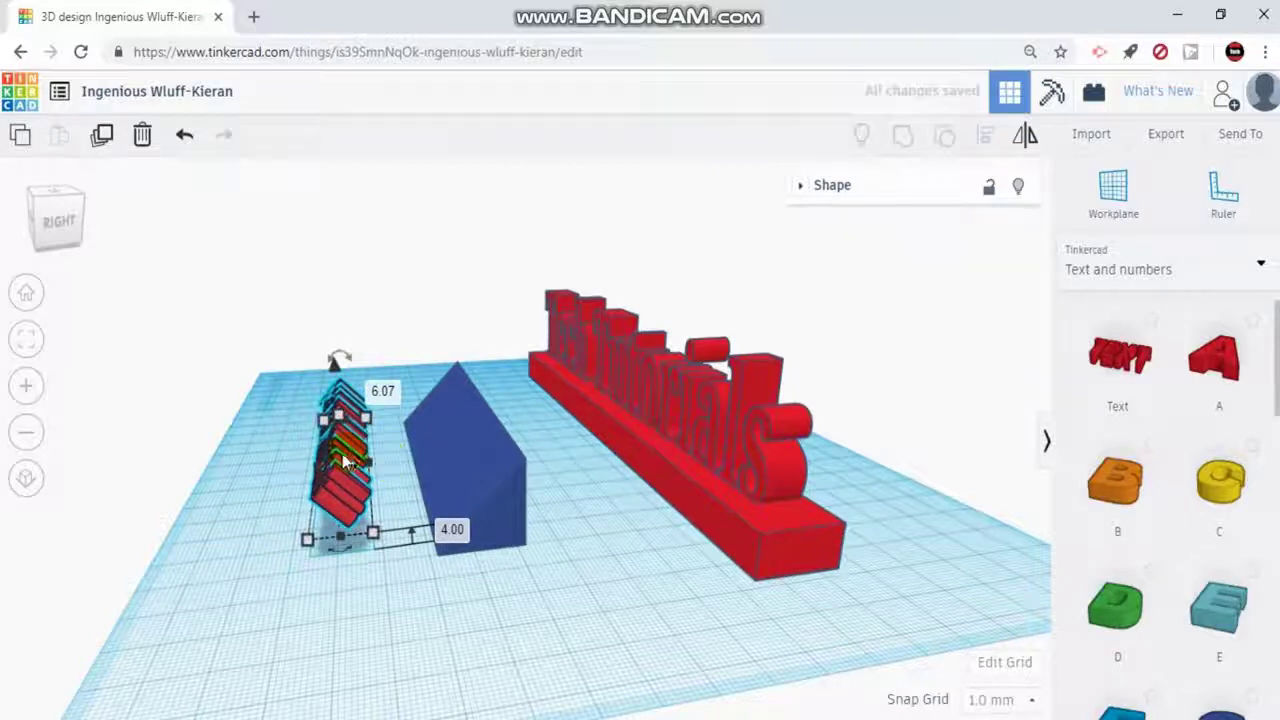
pyautogui.moveTo(367, 458); pyautogui.dragTo(456, 450)
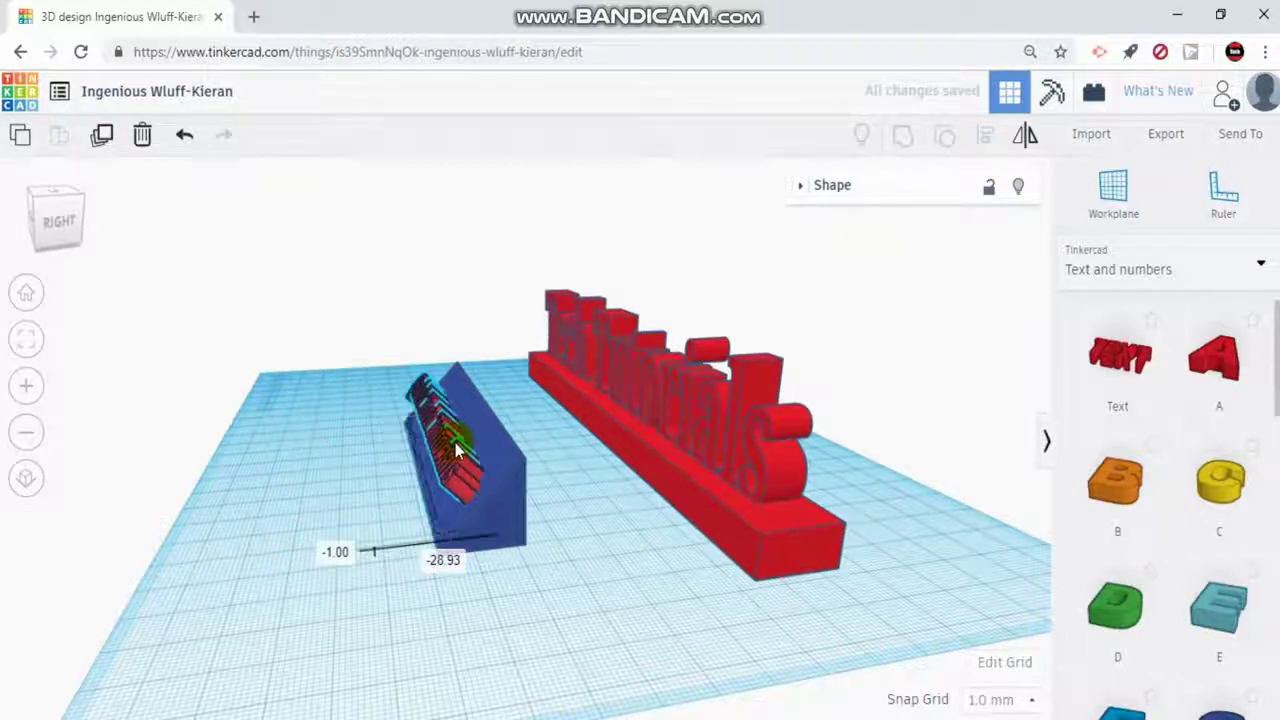
pyautogui.moveTo(343, 500); pyautogui.dragTo(351, 394, button='right')
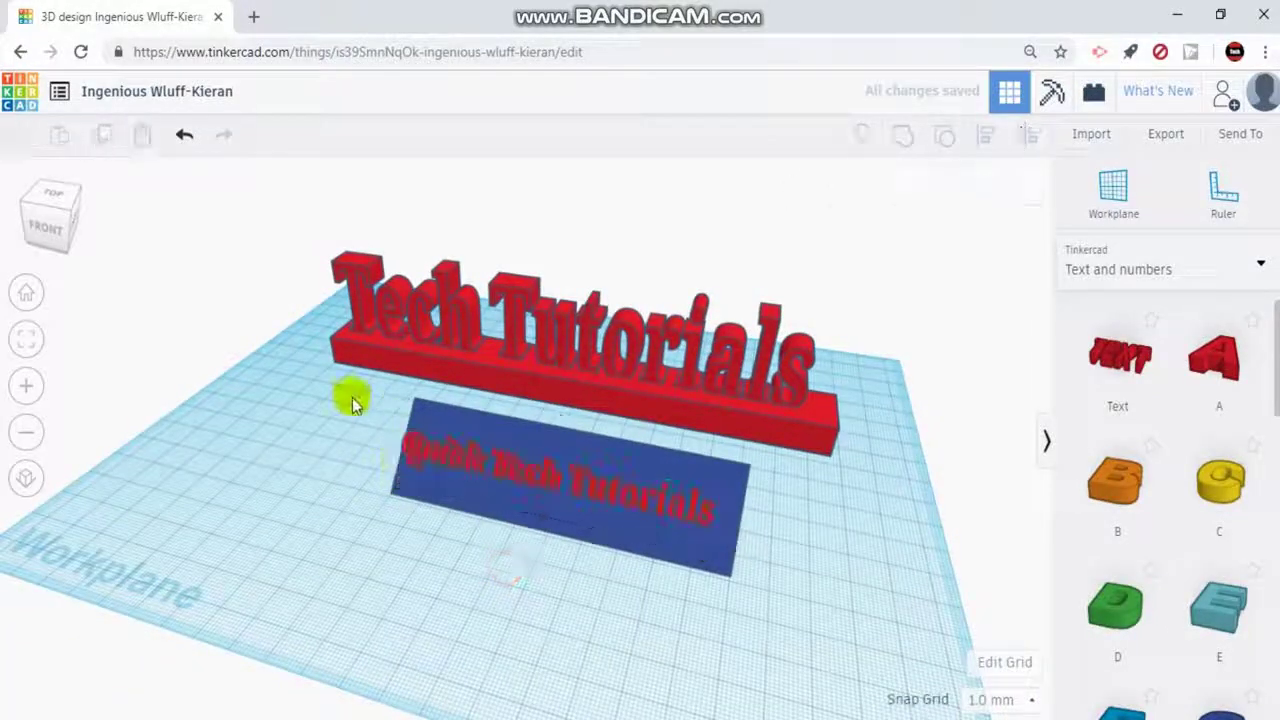
# Step: Select the wedge and the text together and center-align them along their length, height and depth
pyautogui.moveTo(417, 405); pyautogui.dragTo(664, 550)
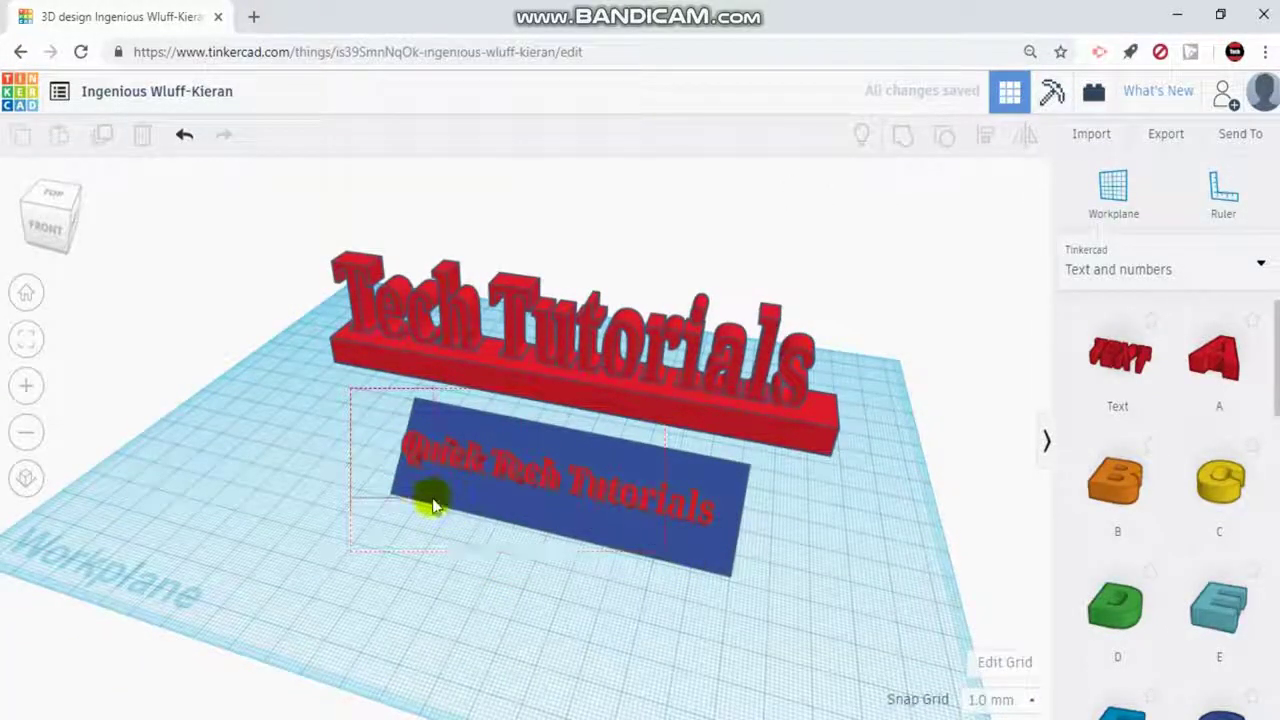
pyautogui.moveTo(436, 510); pyautogui.dragTo(438, 512)
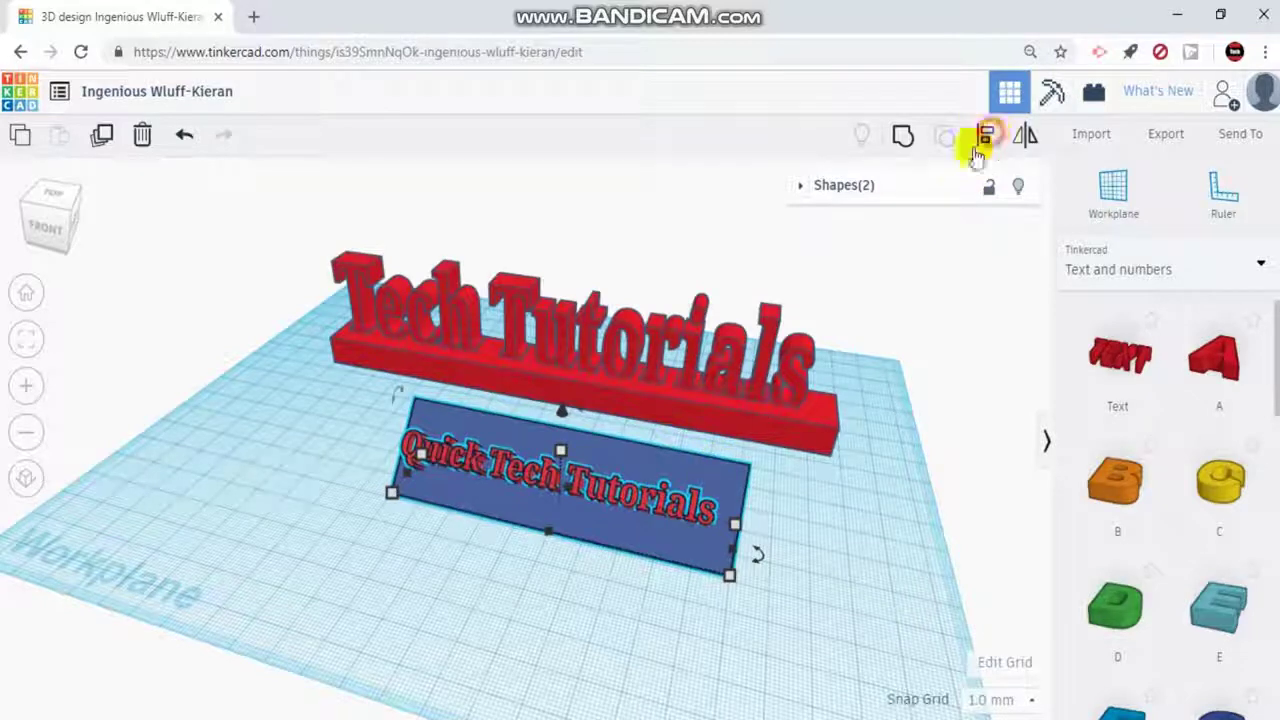
pyautogui.click(980, 145)
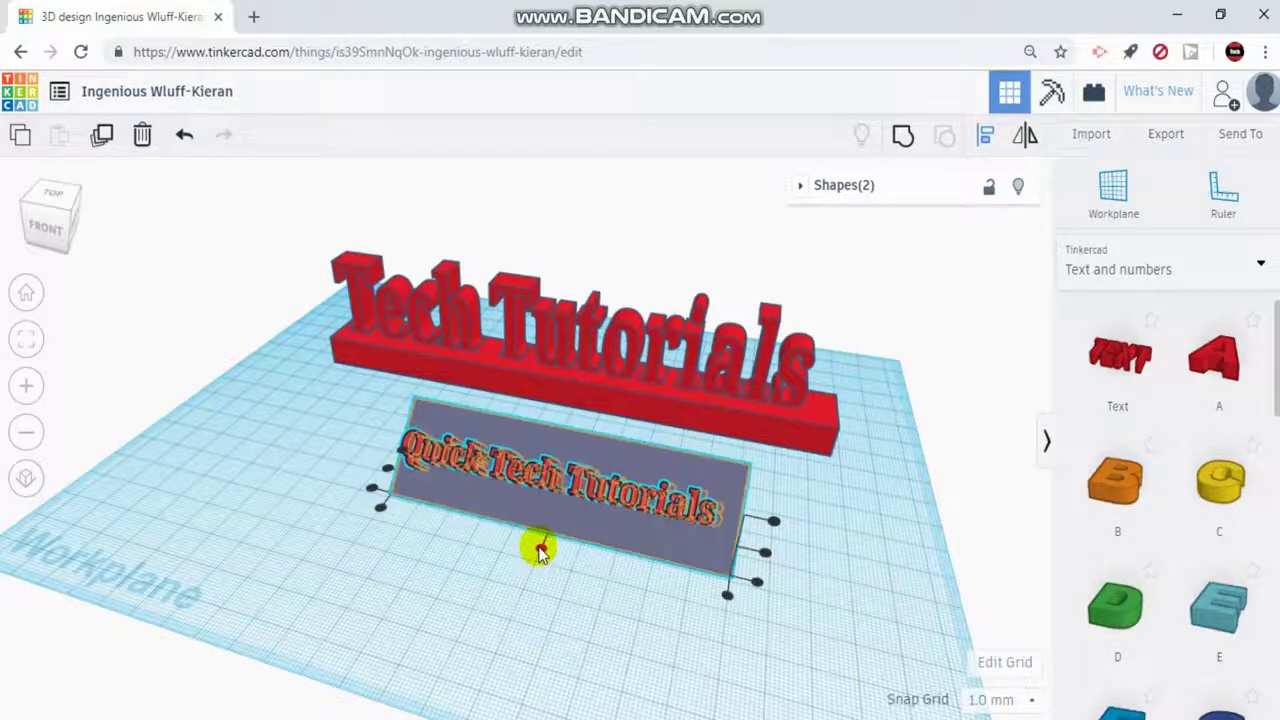
pyautogui.click(539, 549)
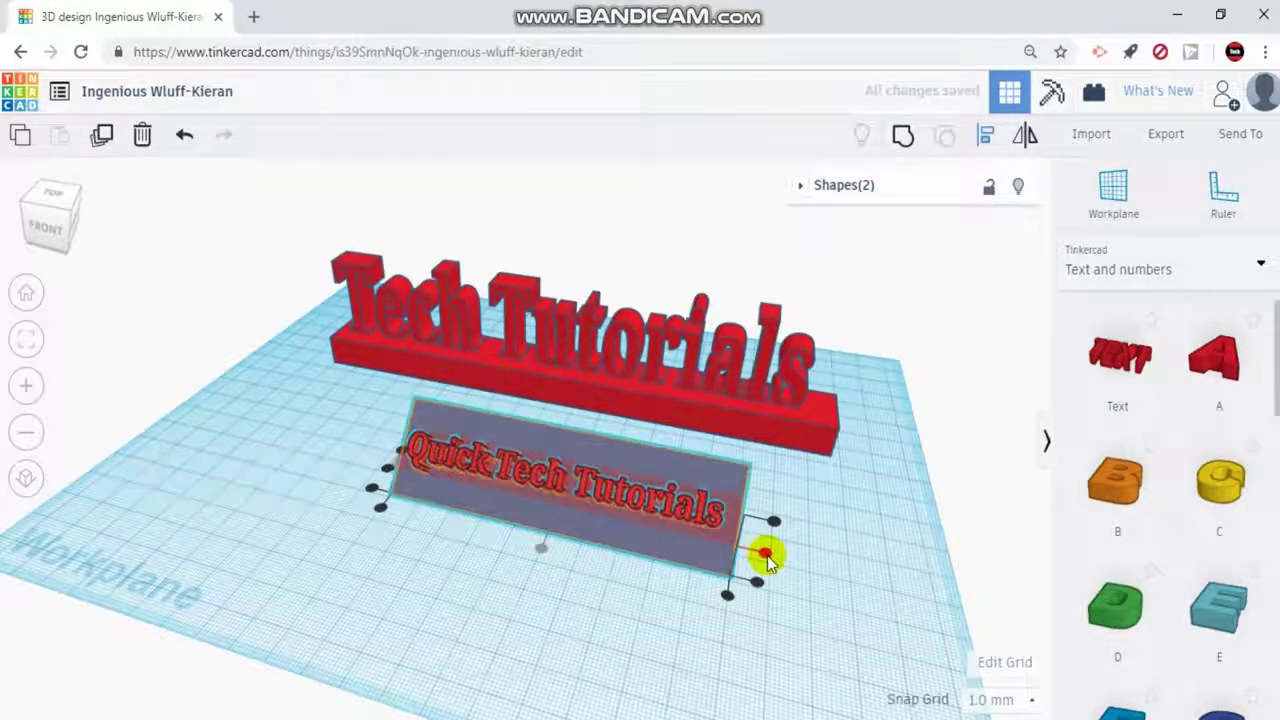
pyautogui.click(766, 554)
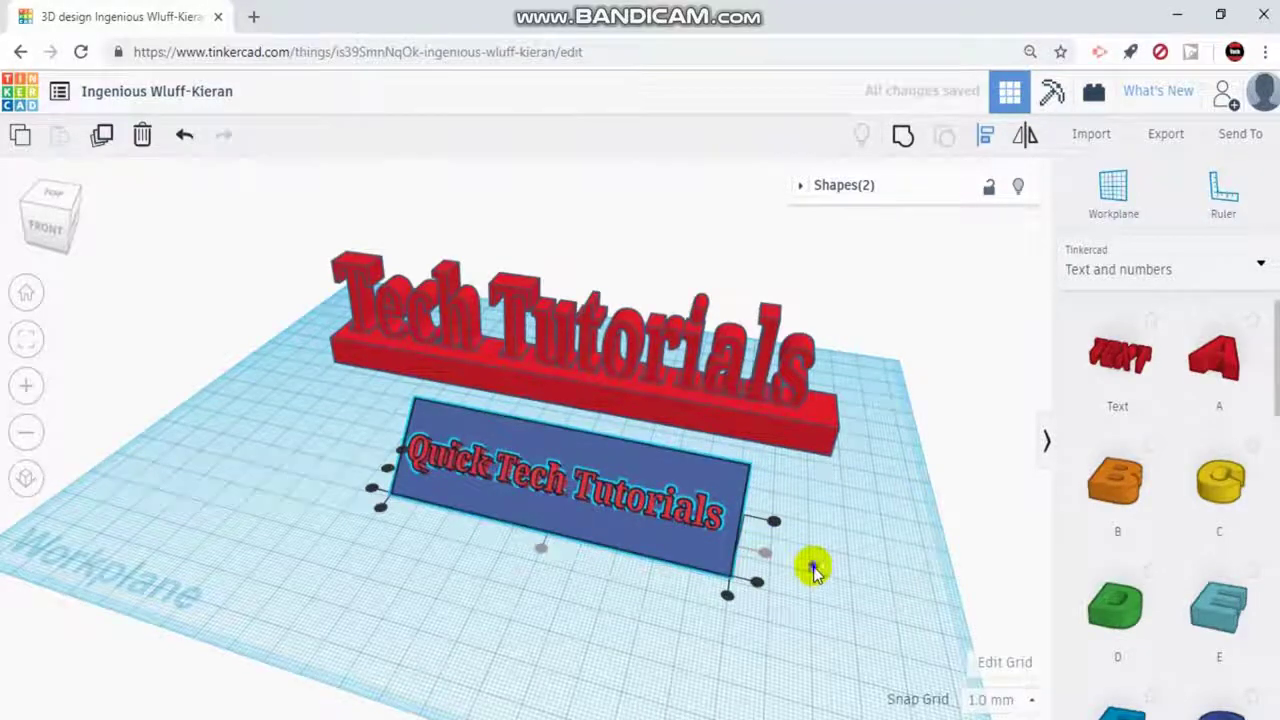
pyautogui.moveTo(814, 570); pyautogui.dragTo(583, 520, button='right')
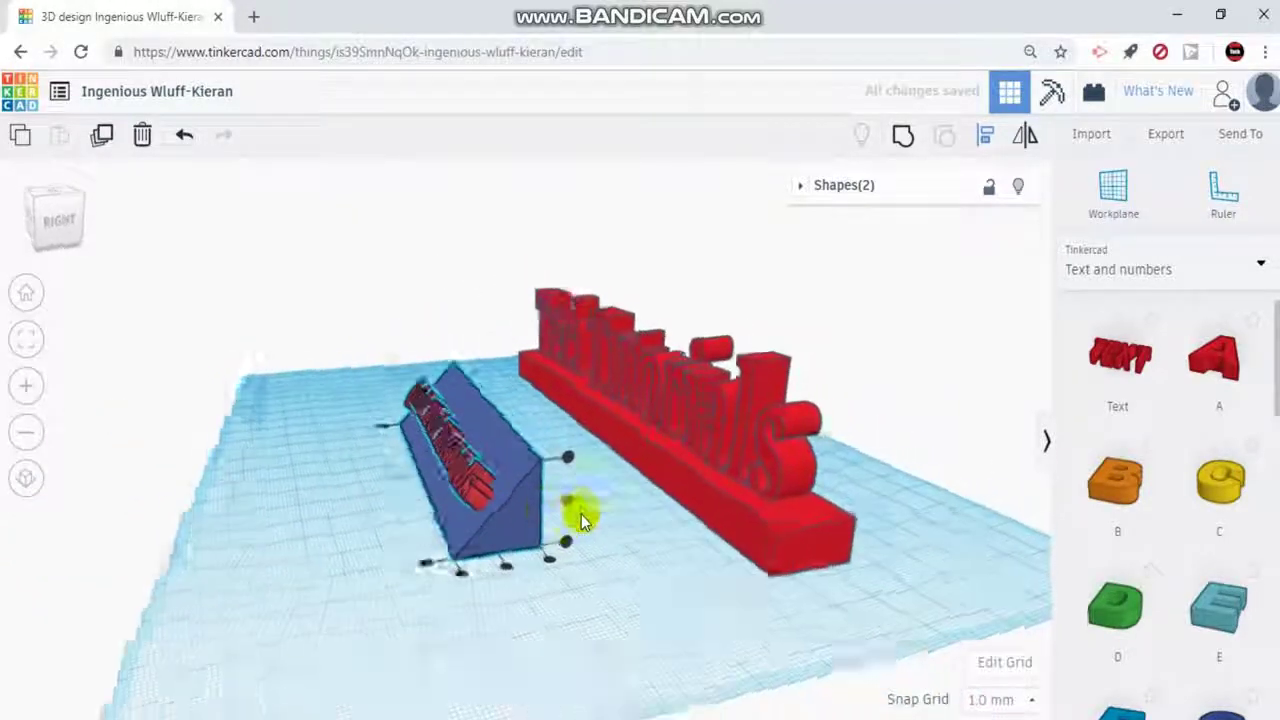
pyautogui.moveTo(703, 514); pyautogui.dragTo(540, 550, button='right')
pyautogui.click(540, 544)
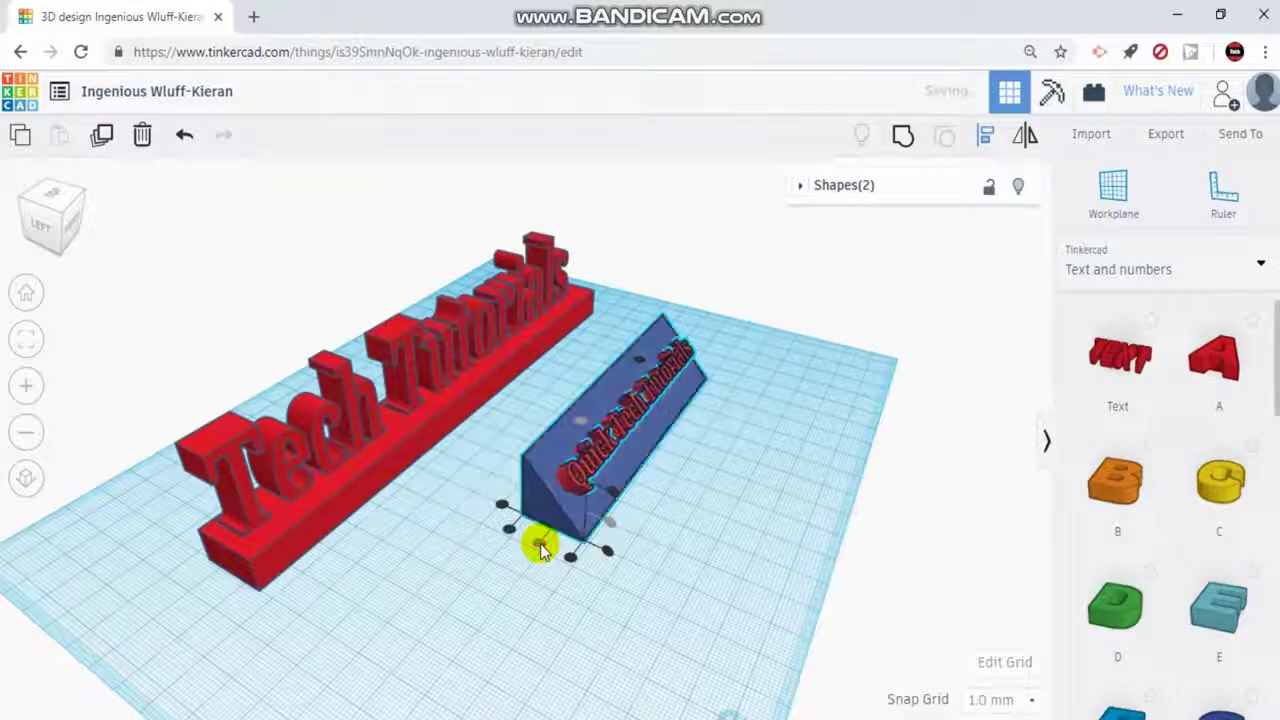
# Step: Inspect how the Quick Tech Tutorials text sits on the wedge's sloped face, from both ends, close up and from the front
pyautogui.moveTo(658, 527); pyautogui.dragTo(523, 571, button='right')
pyautogui.click(523, 571)
pyautogui.moveTo(782, 540); pyautogui.dragTo(660, 551, button='right')
pyautogui.scroll(4, 771, 589)
pyautogui.moveTo(771, 589); pyautogui.dragTo(697, 530, button='right')
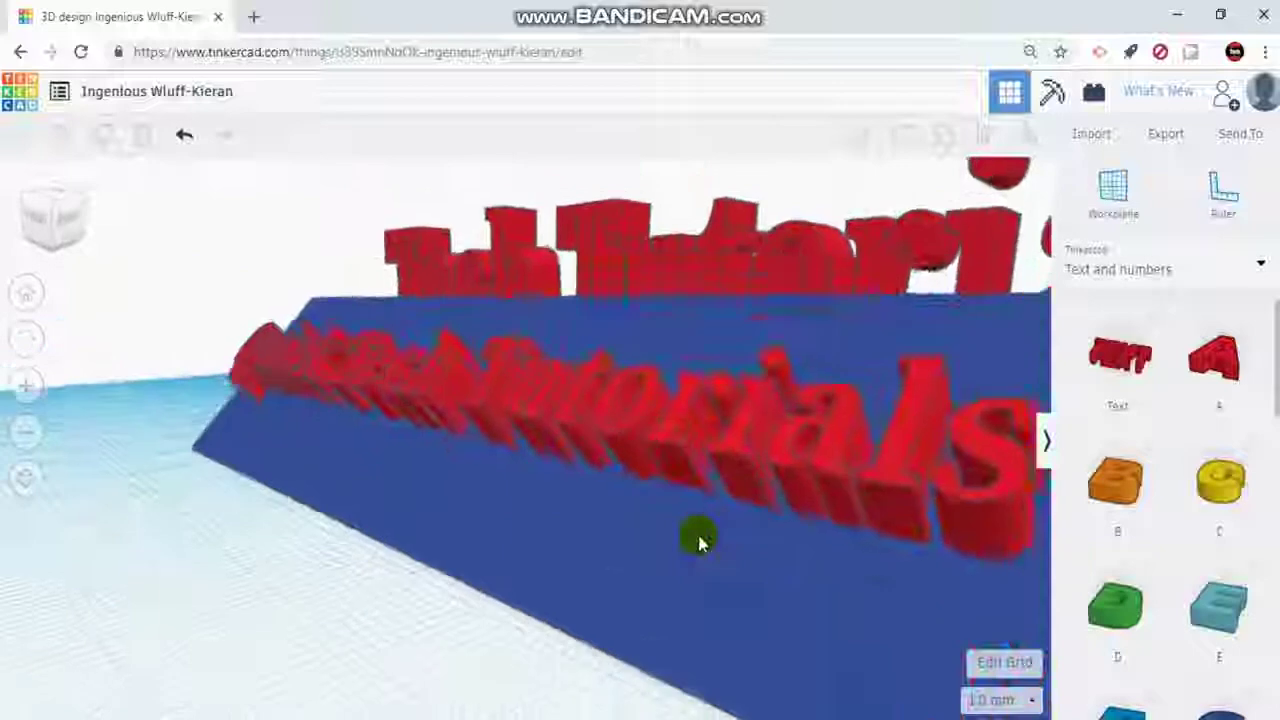
pyautogui.scroll(-3, 594, 540)
pyautogui.moveTo(594, 537); pyautogui.dragTo(774, 587, button='right')
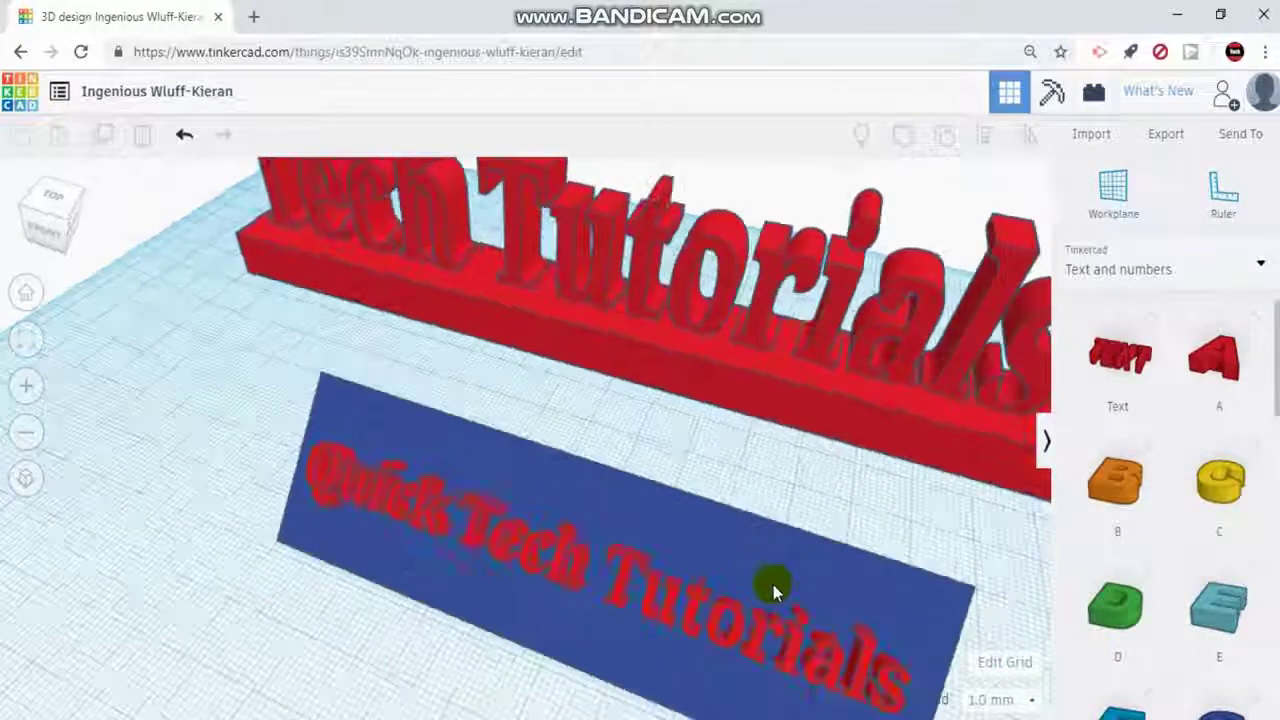
pyautogui.moveTo(285, 470); pyautogui.dragTo(363, 415, button='right')
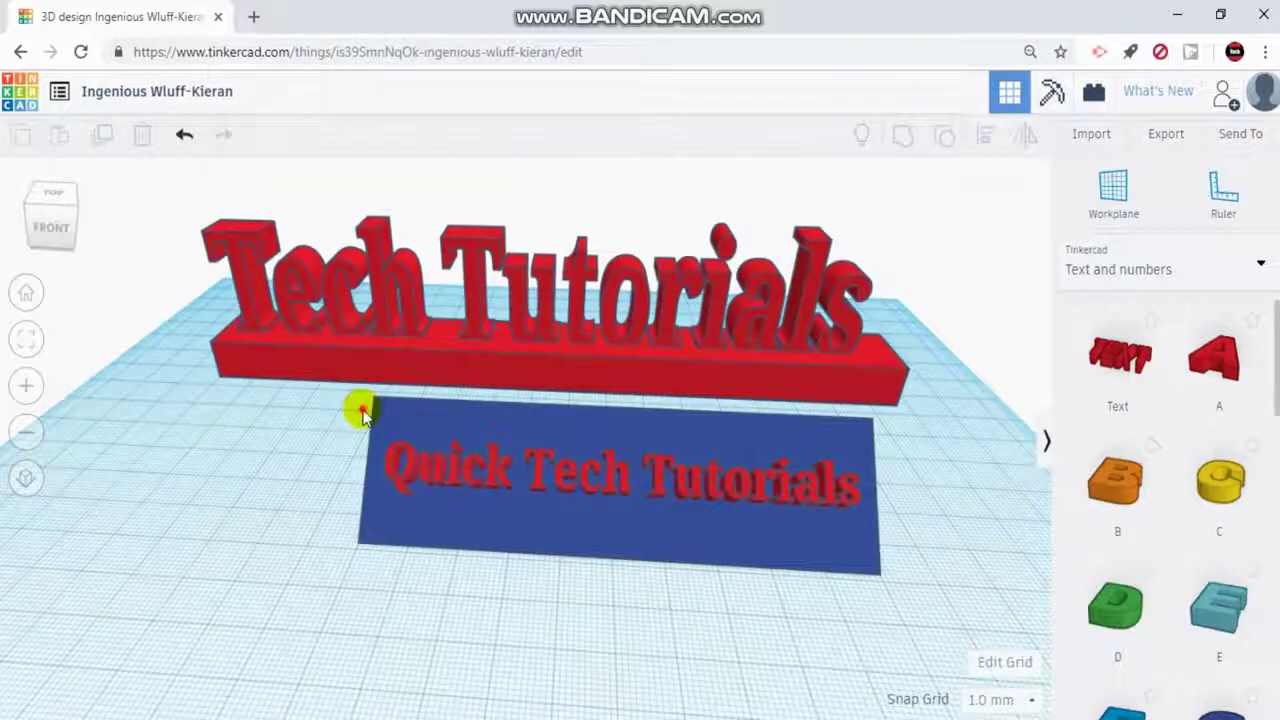
# Step: Select the wedge and the Quick Tech Tutorials text together and group them into one solid shape
pyautogui.moveTo(537, 527); pyautogui.dragTo(537, 524)
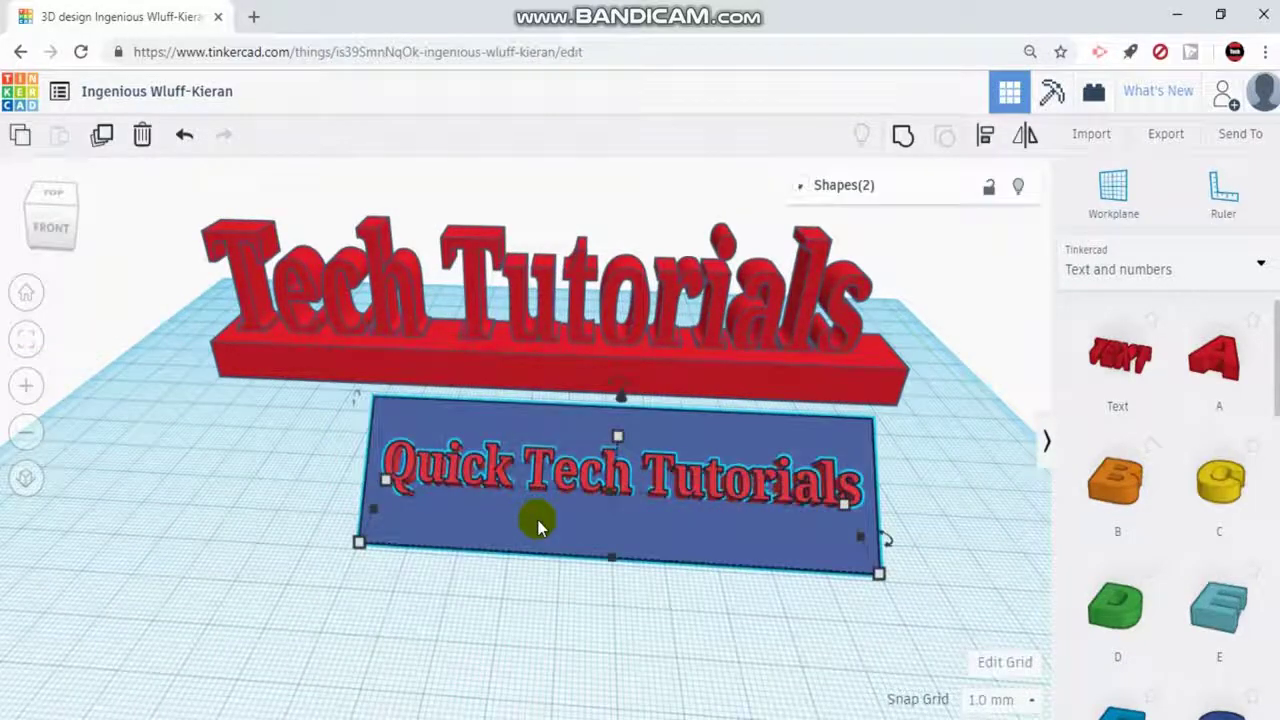
pyautogui.click(904, 134)
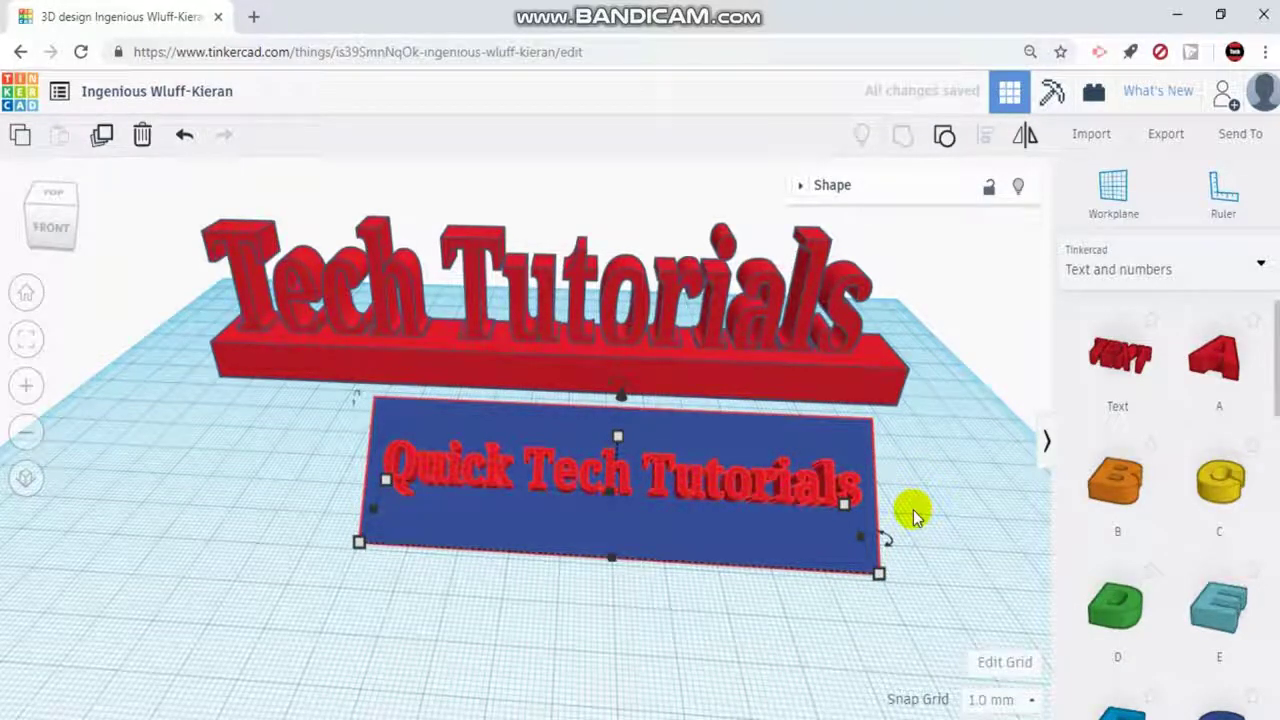
pyautogui.click(910, 512)
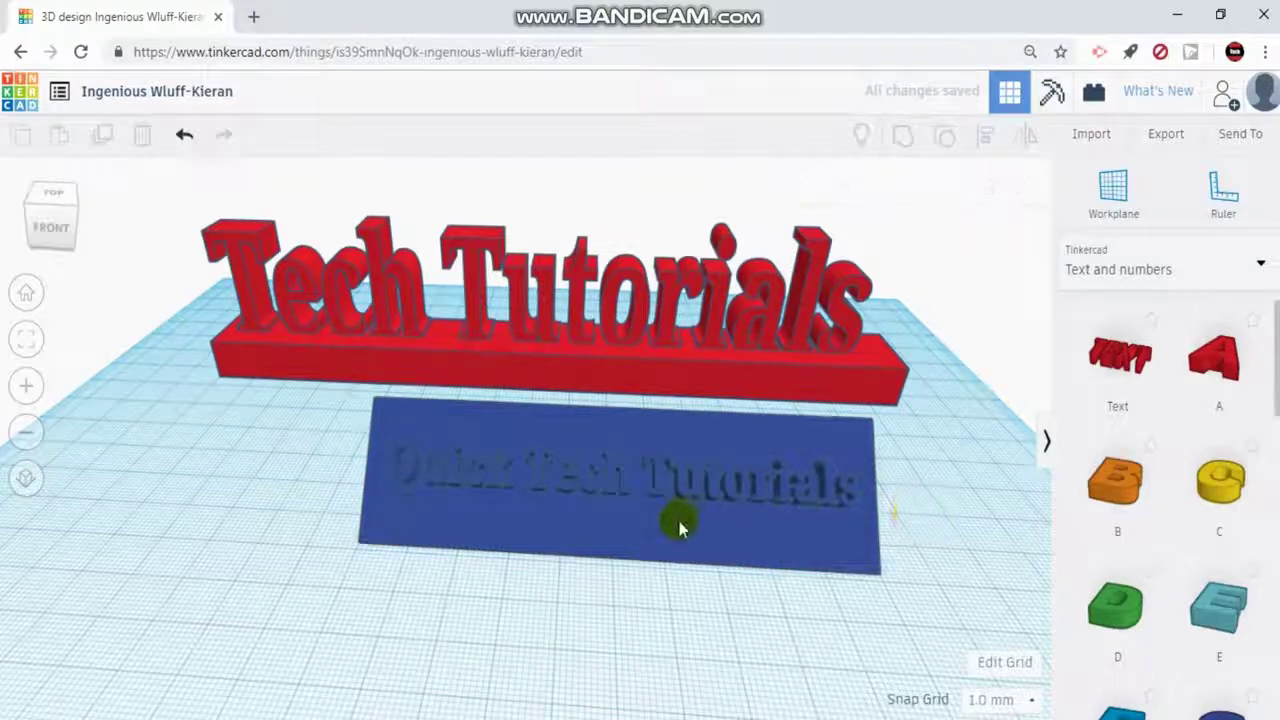
# Step: Try stretching the grouped name plate from its front corner, and undo both the resize and the grouping
pyautogui.click(699, 492)
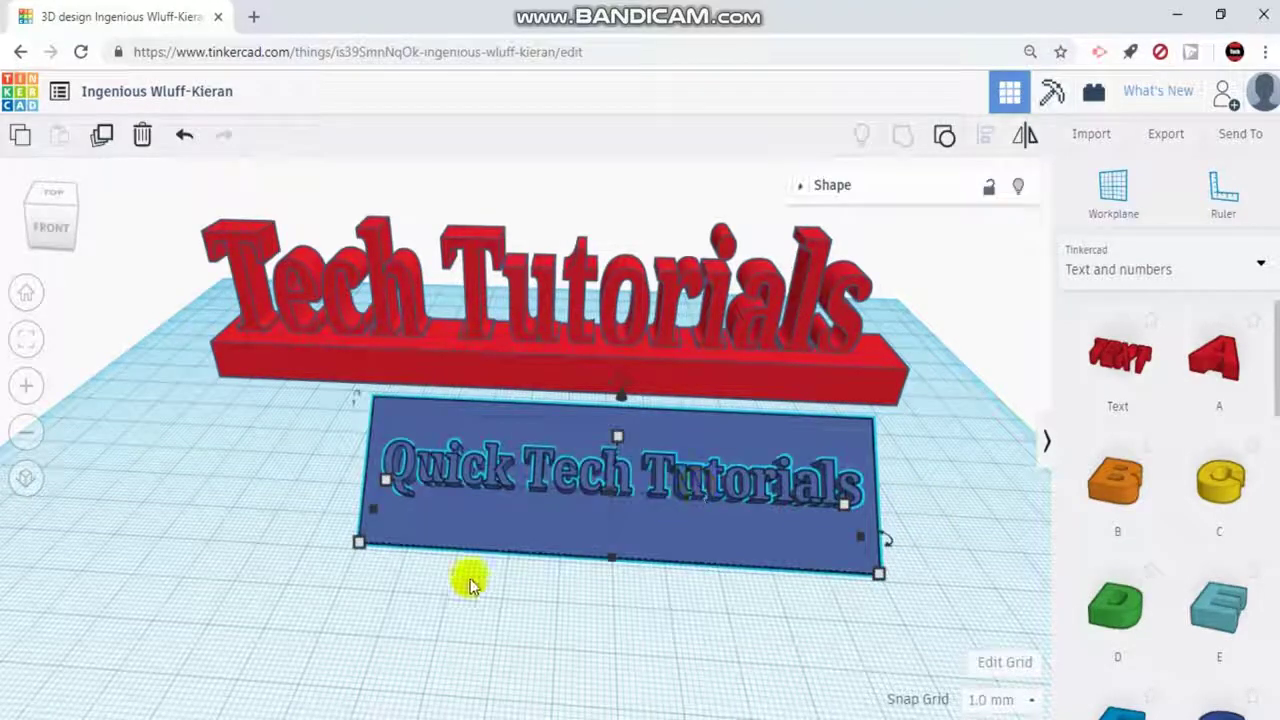
pyautogui.moveTo(358, 543)
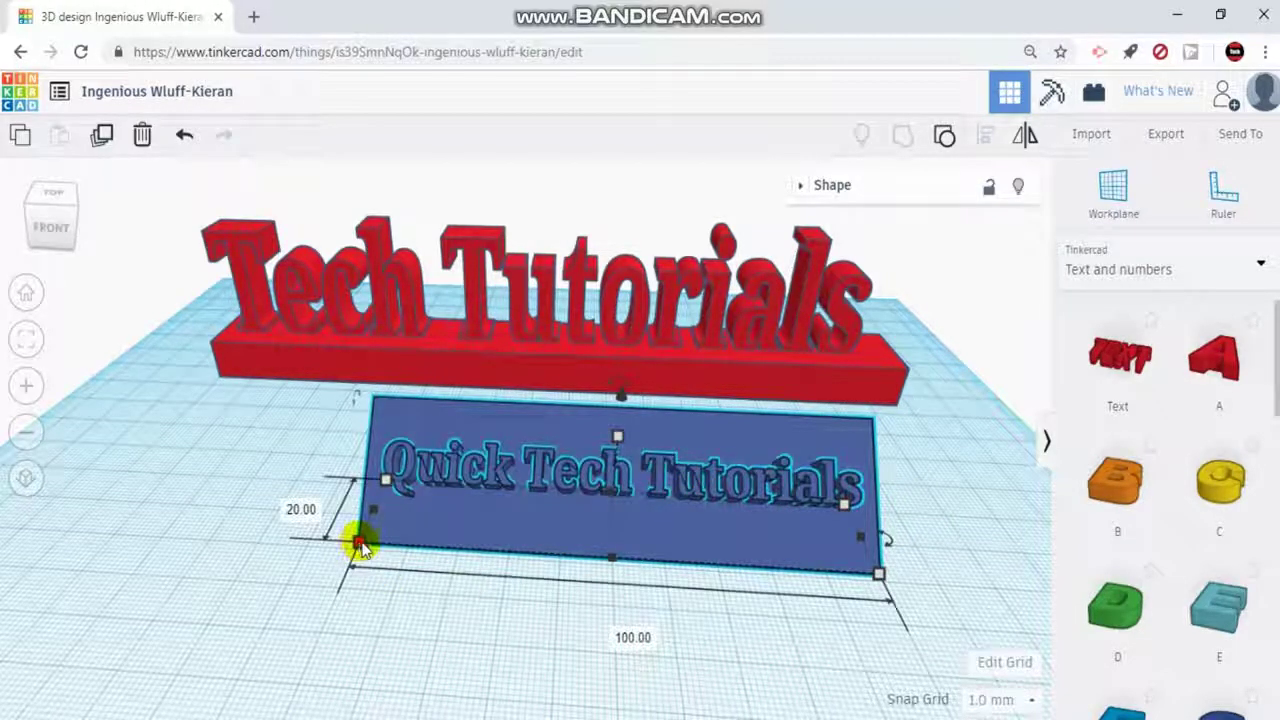
pyautogui.moveTo(358, 543); pyautogui.dragTo(208, 540)
pyautogui.hotkey('ctrl', 'z')
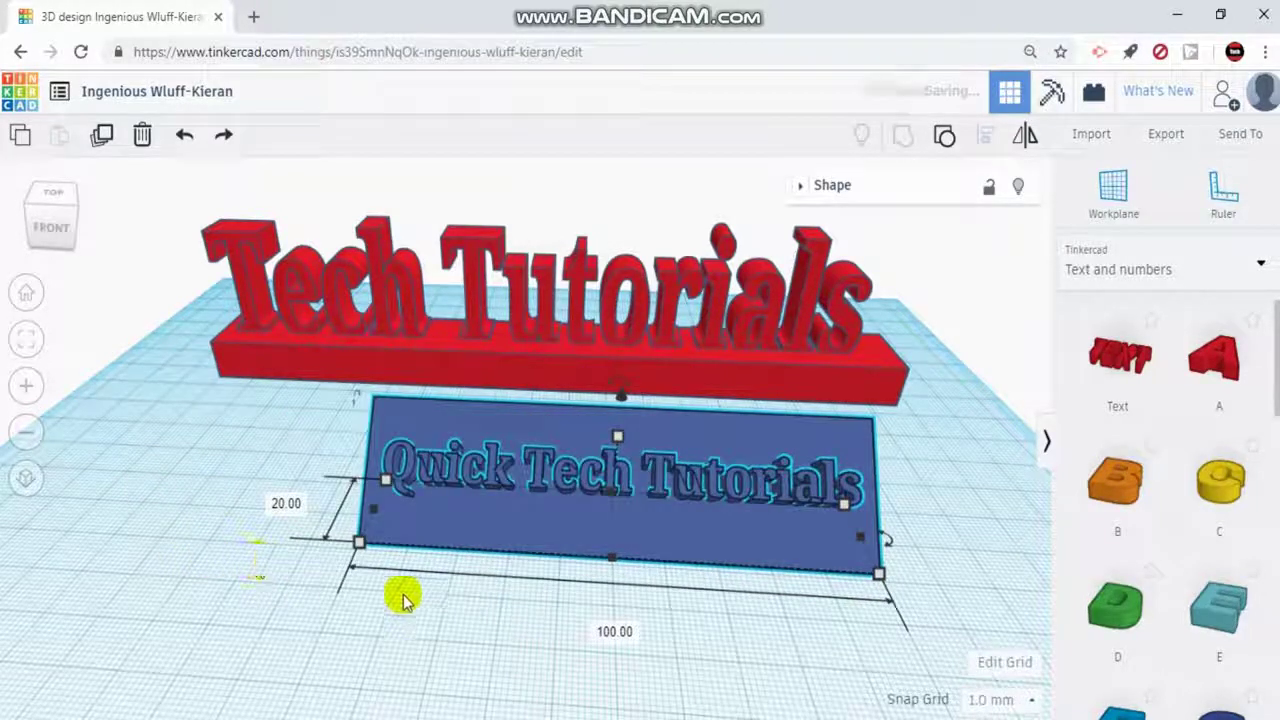
pyautogui.click(434, 670)
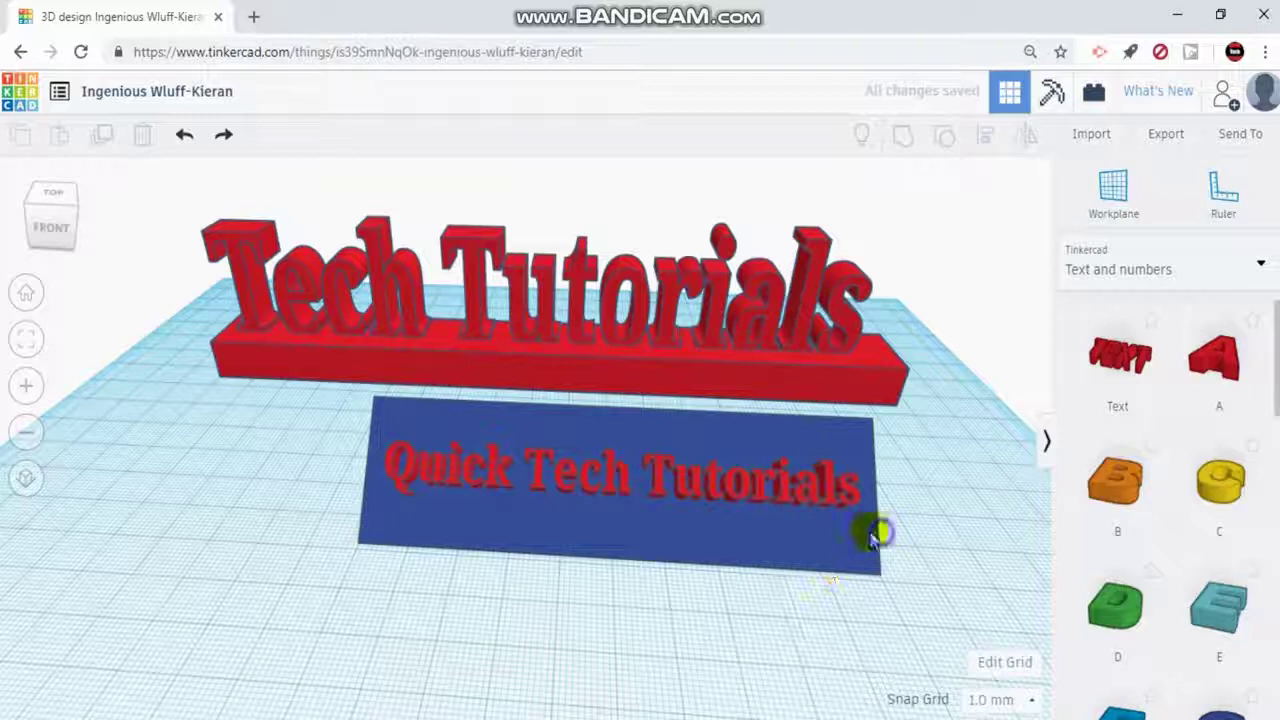
# Step: Select only the Quick Tech Tutorials text on the wedge and turn it from a solid into a hole
pyautogui.moveTo(873, 537); pyautogui.dragTo(646, 491, button='right')
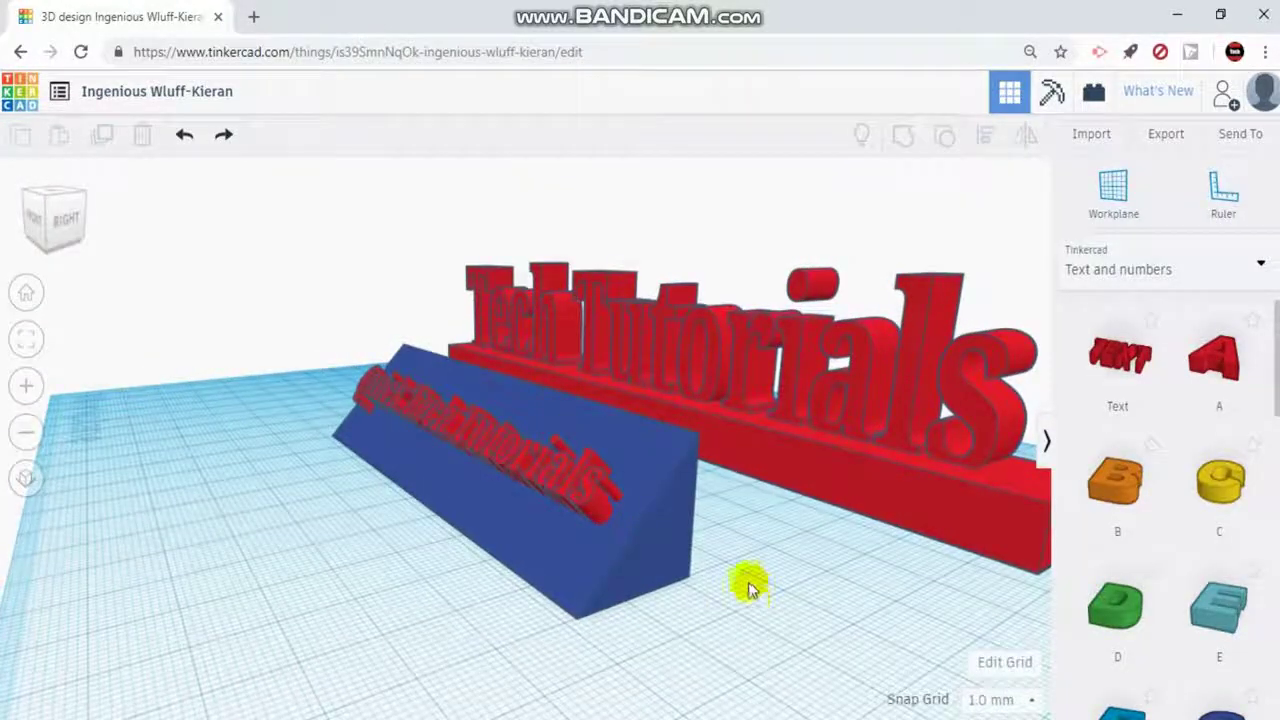
pyautogui.moveTo(774, 604); pyautogui.dragTo(630, 514, button='right')
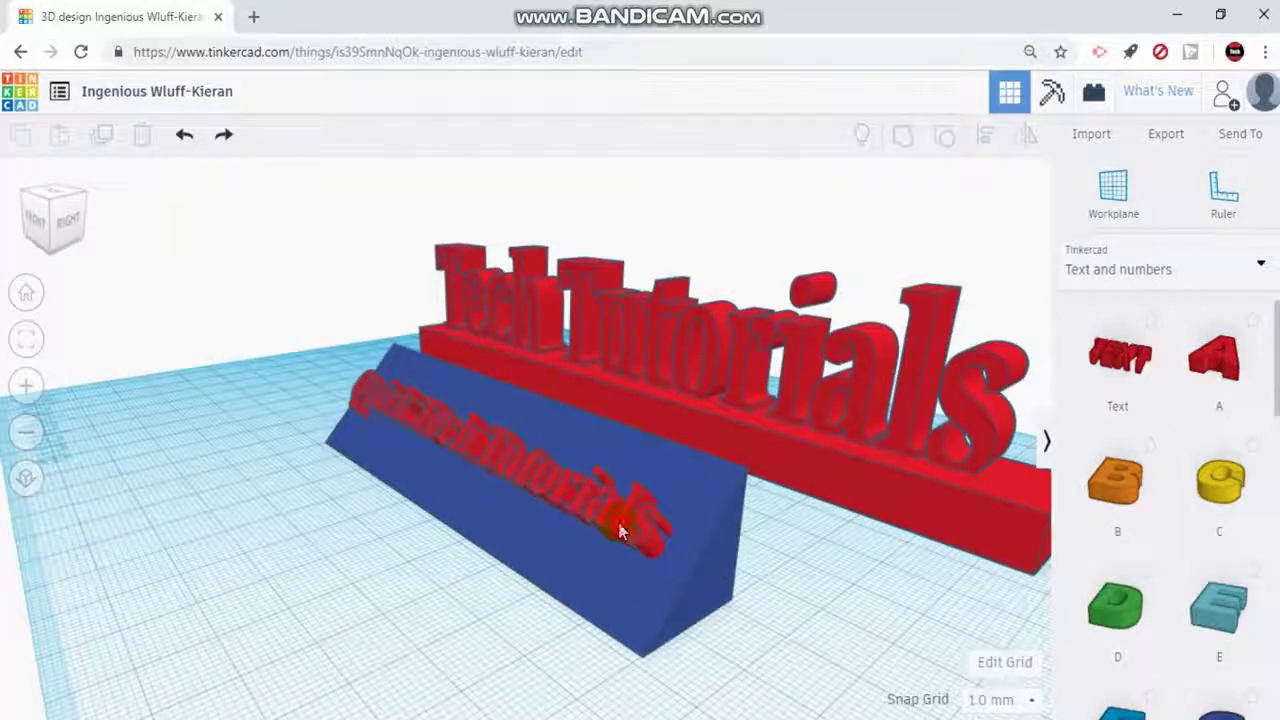
pyautogui.click(619, 531)
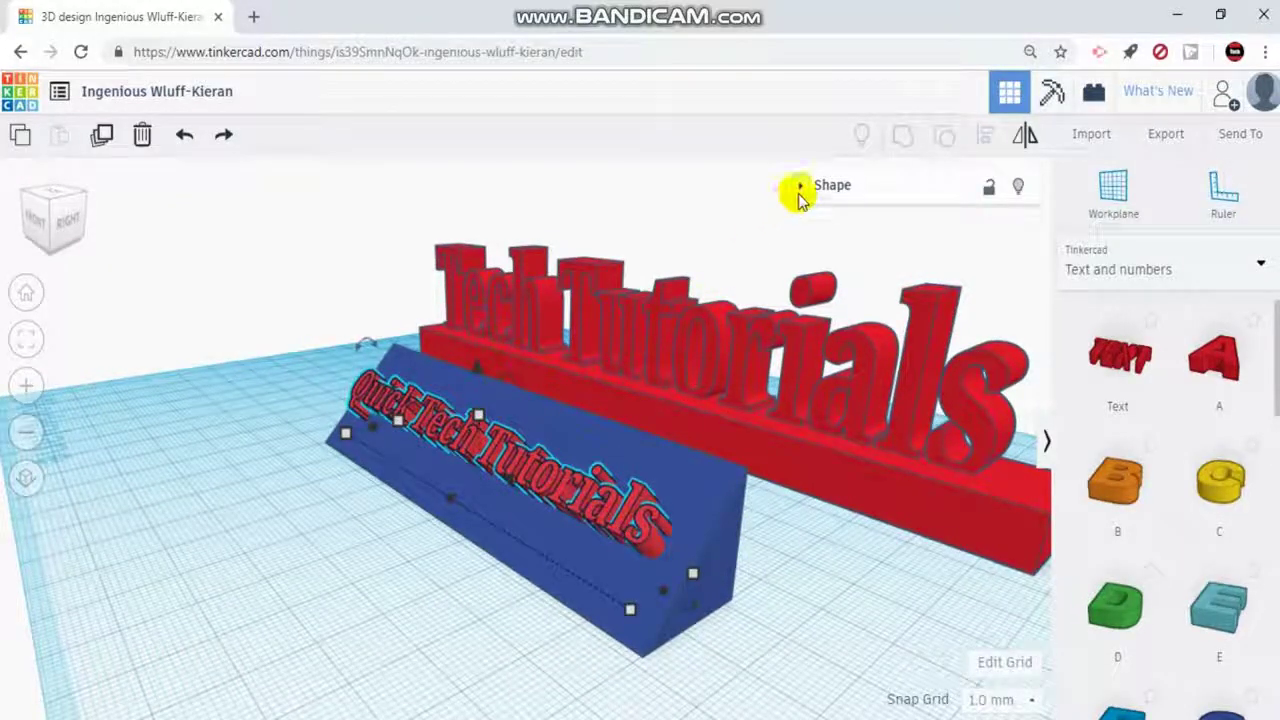
pyautogui.click(800, 189)
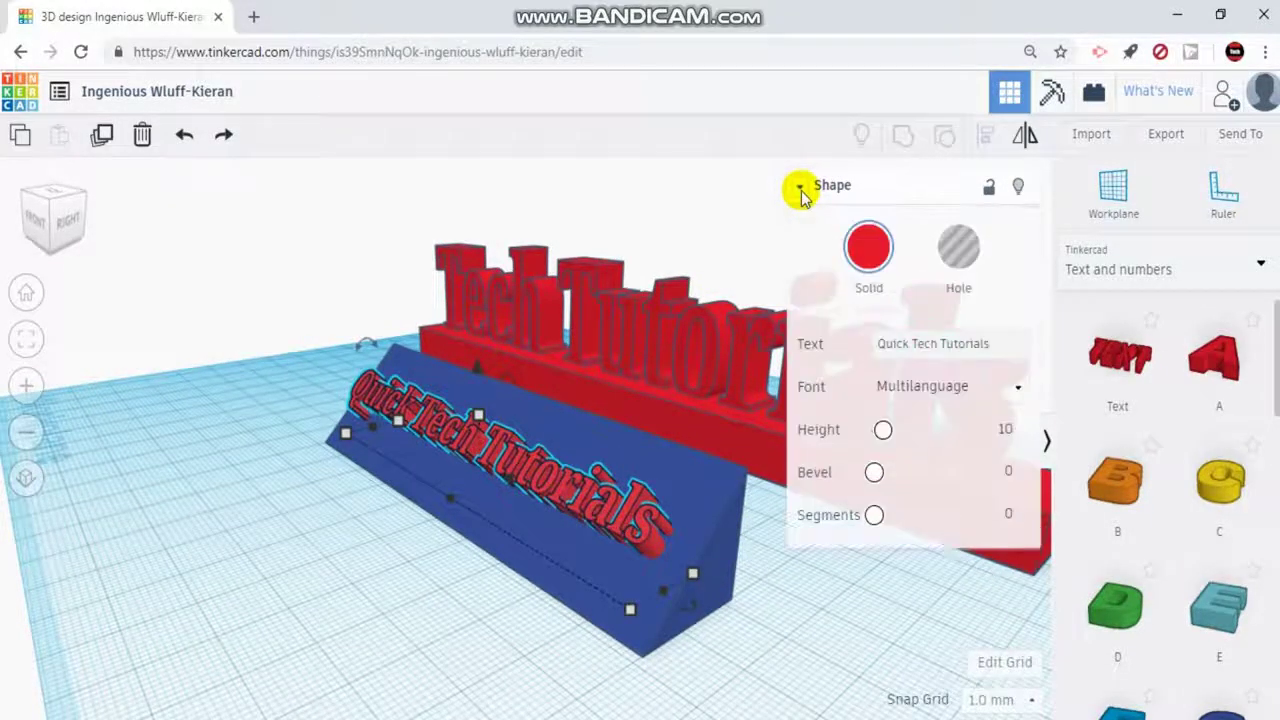
pyautogui.click(962, 252)
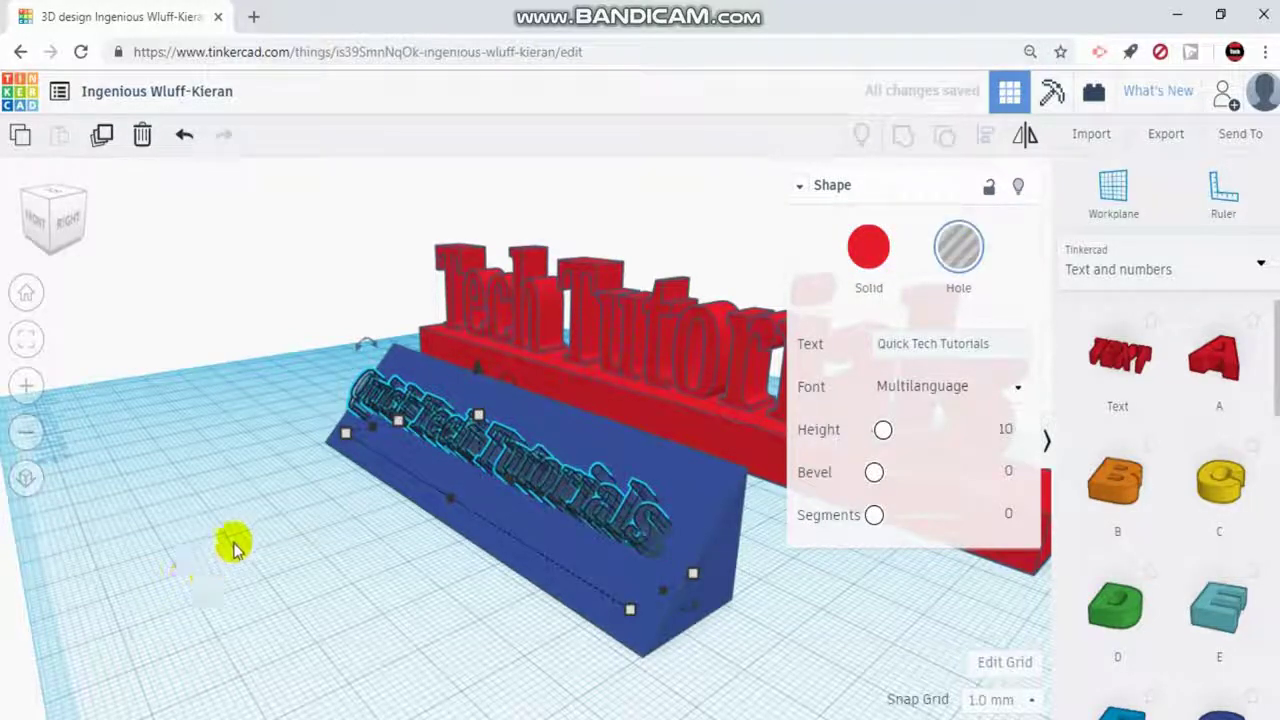
# Step: Select the wedge and the hole text together and group them to engrave the lettering into the sloped face
pyautogui.moveTo(234, 543); pyautogui.dragTo(375, 424, button='right')
pyautogui.click(304, 564)
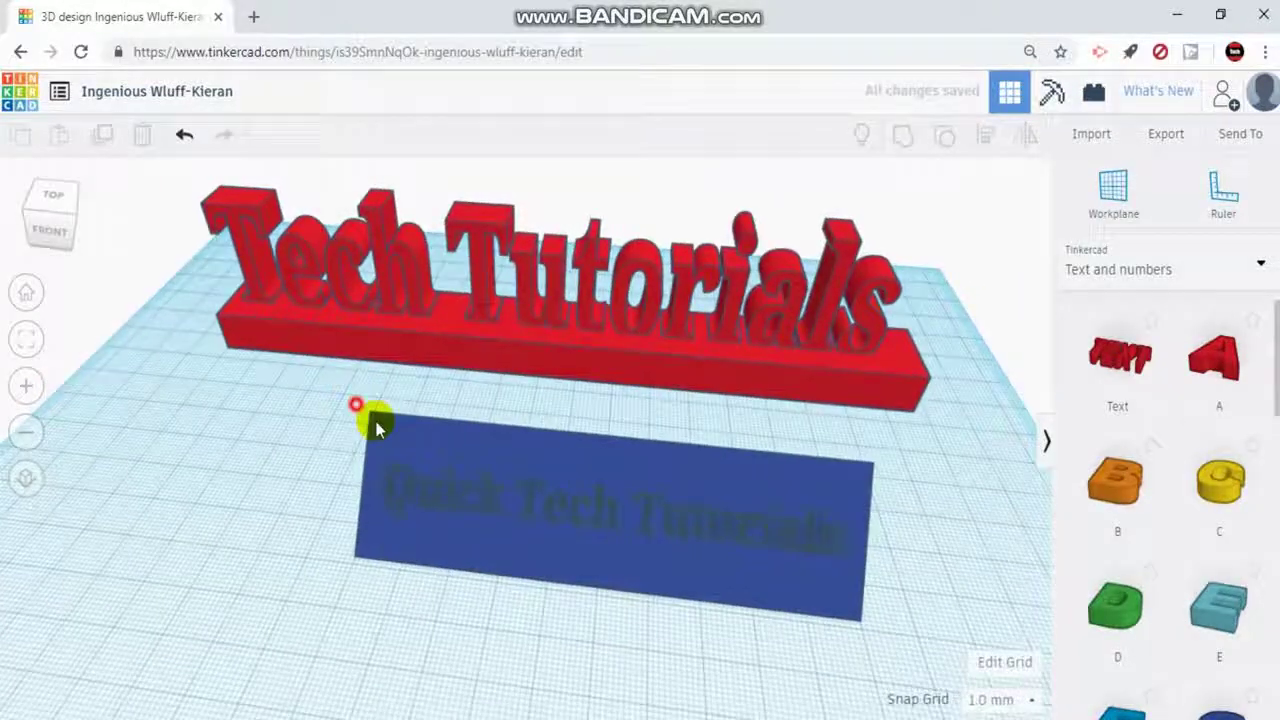
pyautogui.moveTo(572, 578); pyautogui.dragTo(571, 572)
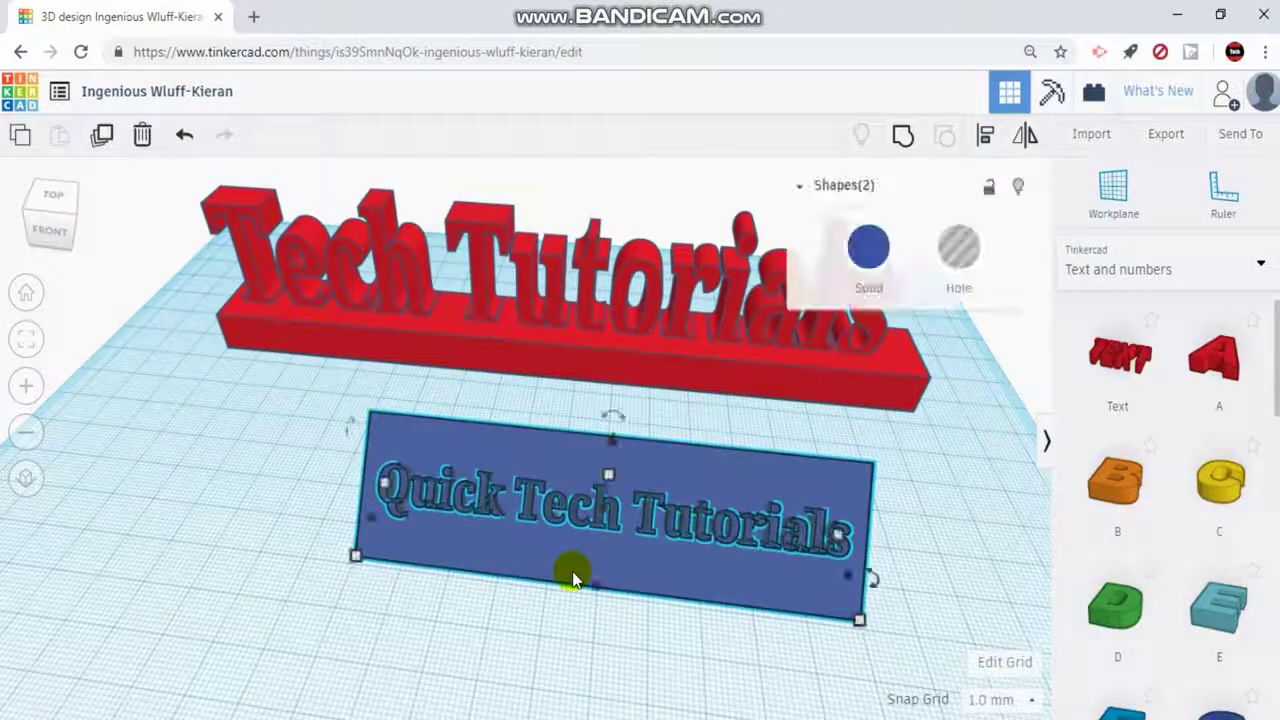
pyautogui.click(904, 141)
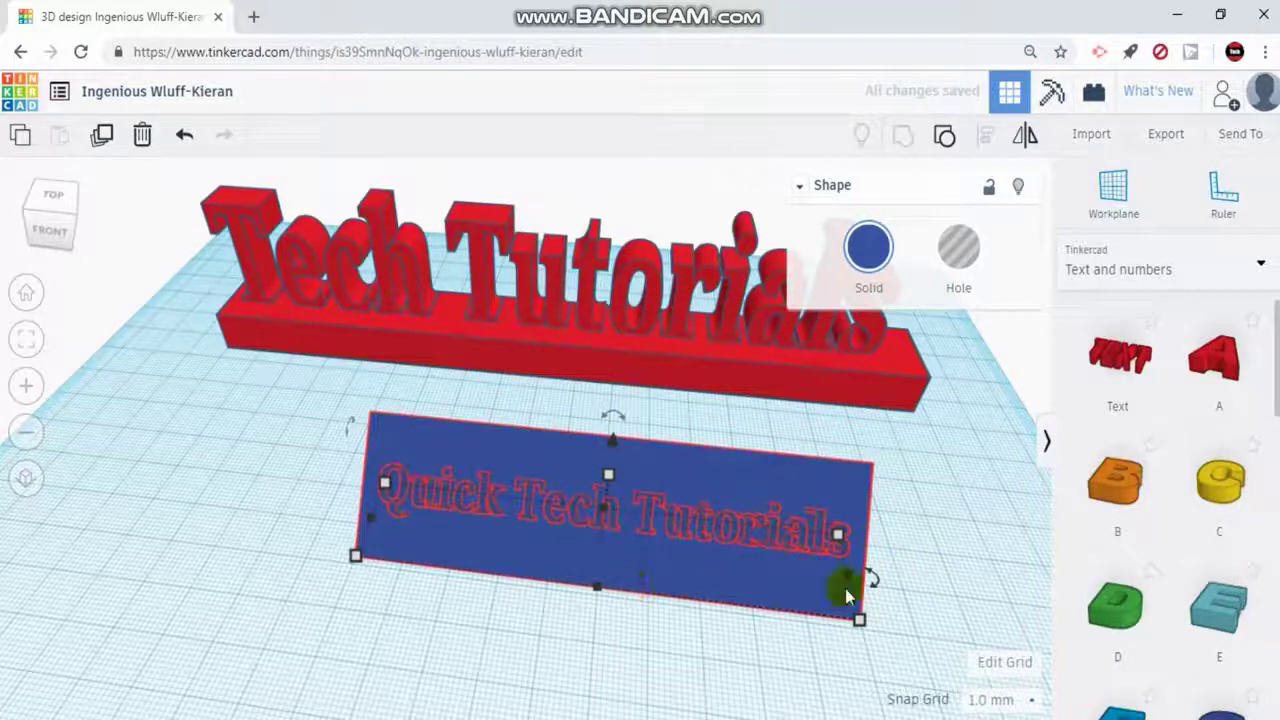
# Step: Recolor the engraved name plate with the medium green preset and deselect it
pyautogui.click(870, 248)
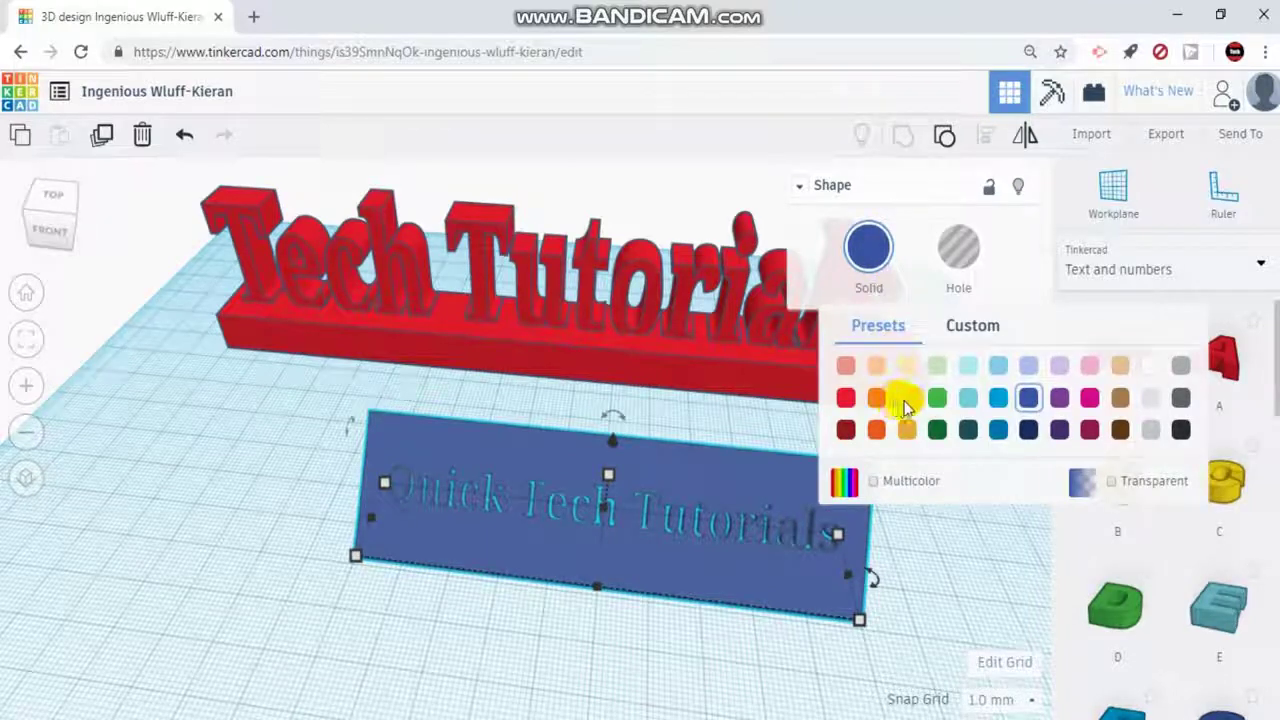
pyautogui.click(935, 399)
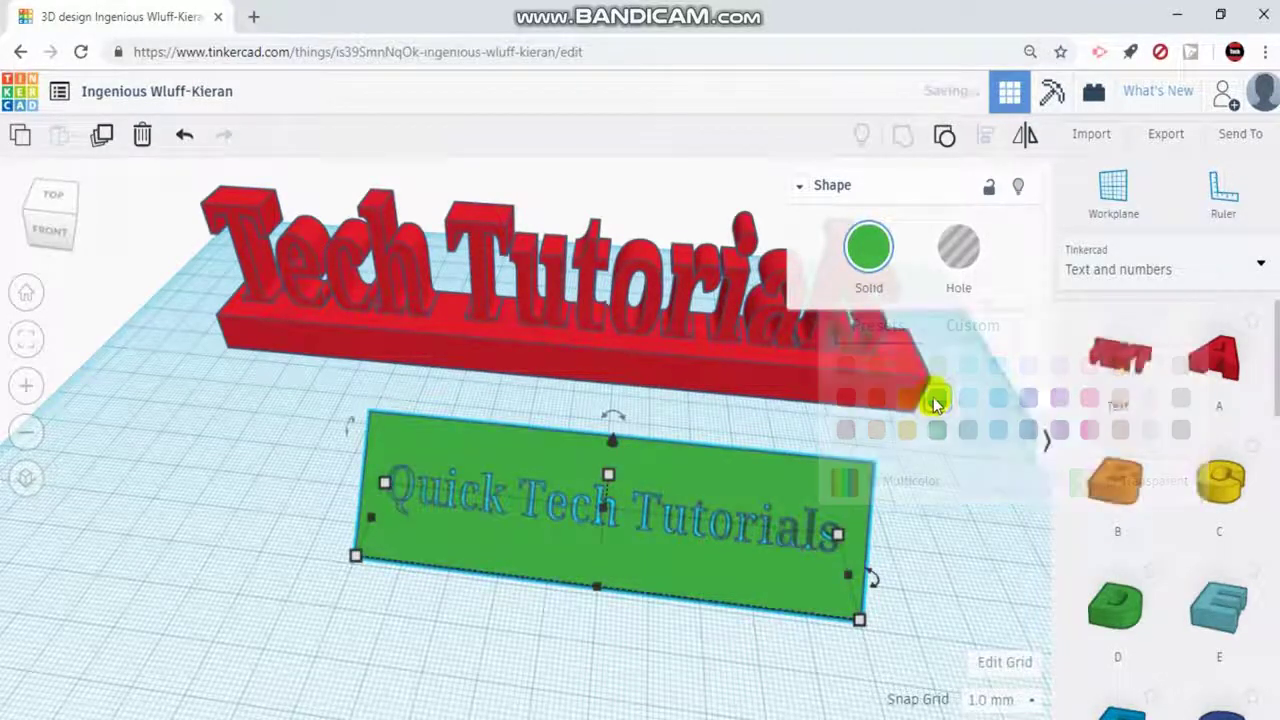
pyautogui.click(455, 614)
# Step: Examine the engraved lettering on the green name plate up close and from a wider front view
pyautogui.moveTo(543, 600)
pyautogui.mouseDown(button='right')
pyautogui.moveTo(514, 594)
pyautogui.moveTo(528, 583)
pyautogui.mouseUp(button='right')
pyautogui.scroll(6, 525, 575)
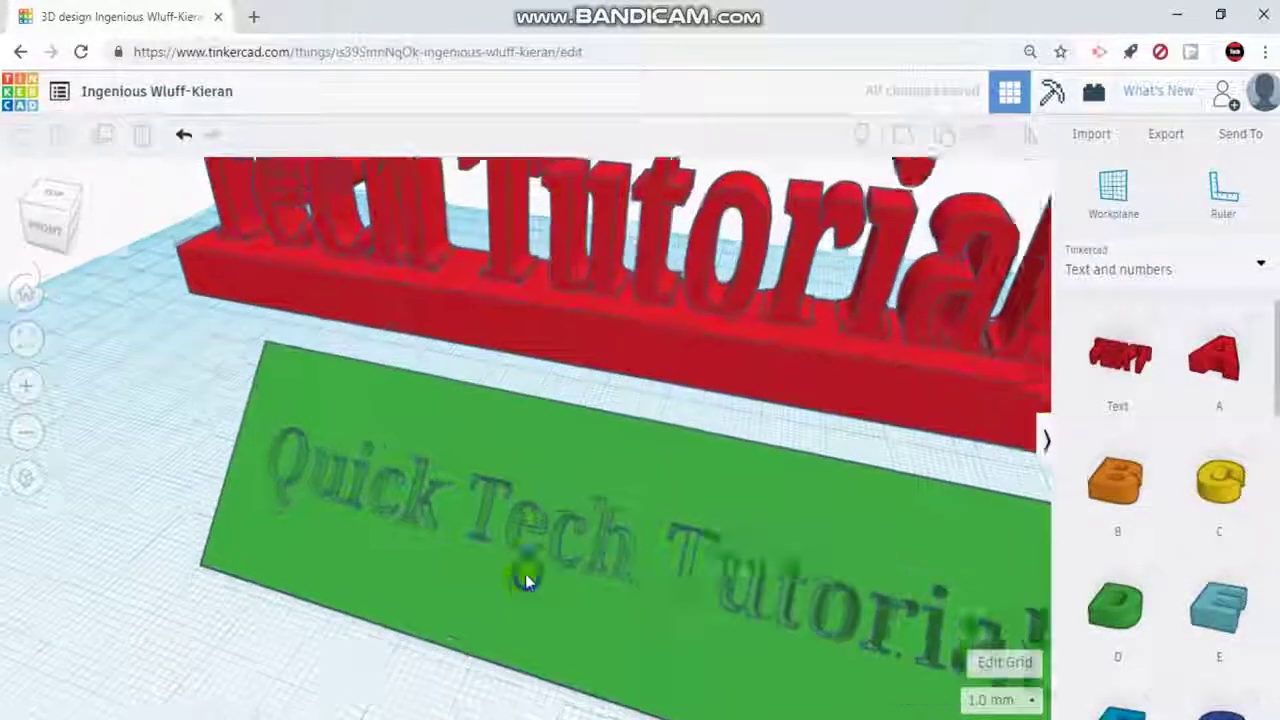
pyautogui.moveTo(442, 545); pyautogui.dragTo(619, 576, button='right')
pyautogui.scroll(-8, 619, 576)
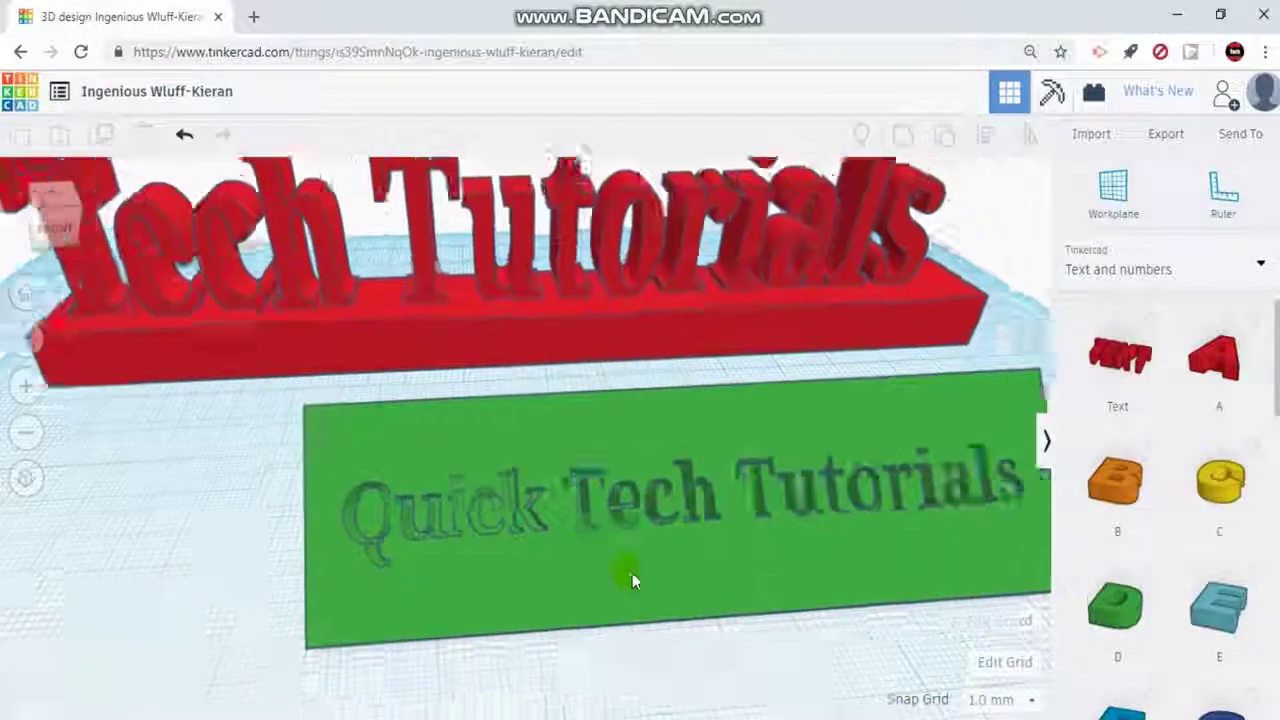
pyautogui.click(619, 573)
pyautogui.moveTo(610, 575)
pyautogui.mouseDown(button='right')
pyautogui.moveTo(597, 571)
pyautogui.moveTo(600, 583)
pyautogui.mouseUp(button='right')
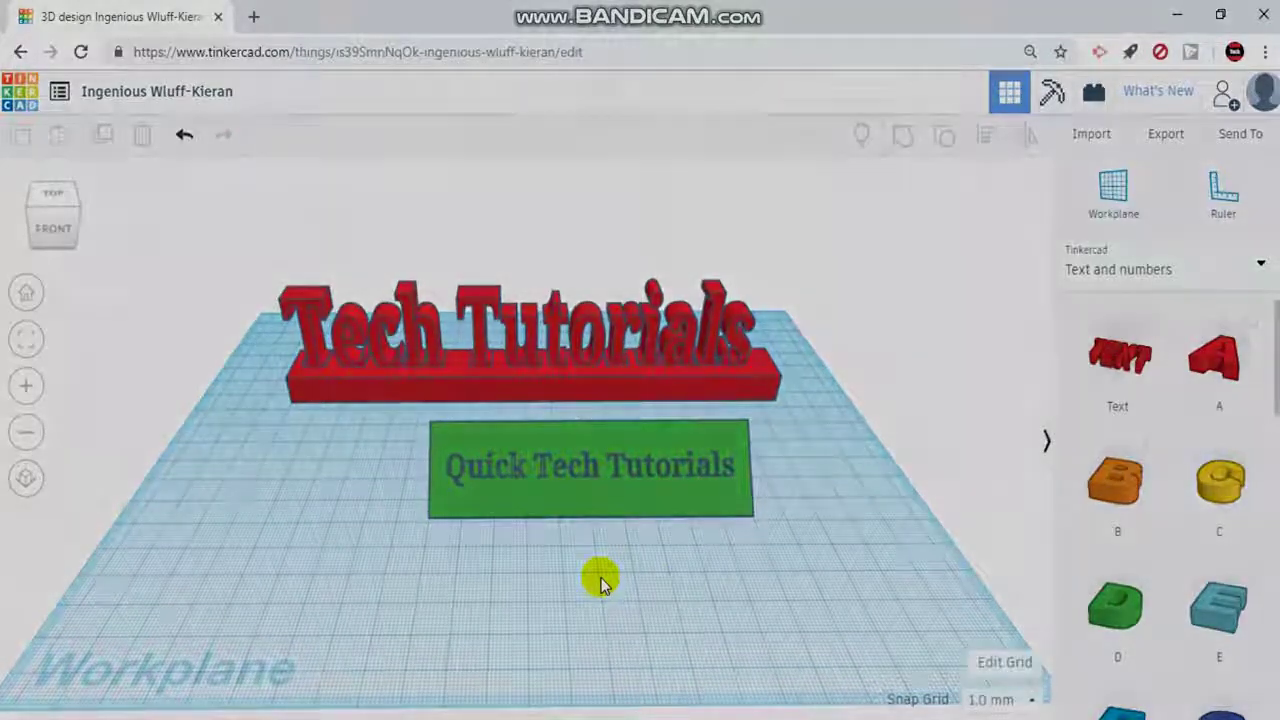